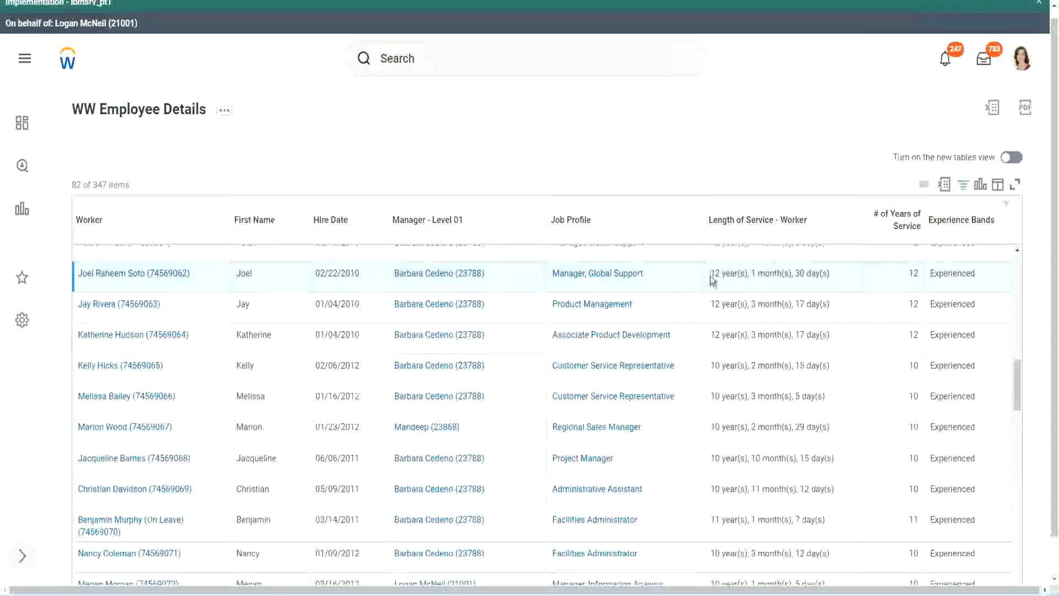
Compare the years, months and days of service with # of Years of Service in the Manager, Global Support row.
left_click_drag(716, 274, 710, 274)
left_click(748, 273)
double_click(712, 273)
double_click(754, 273)
double_click(802, 273)
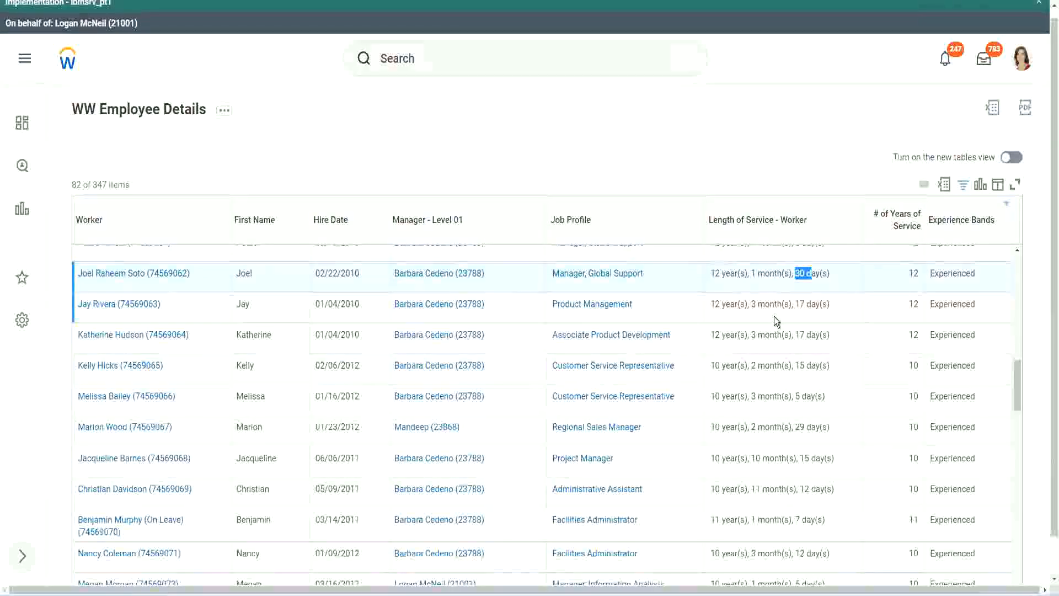
double_click(915, 273)
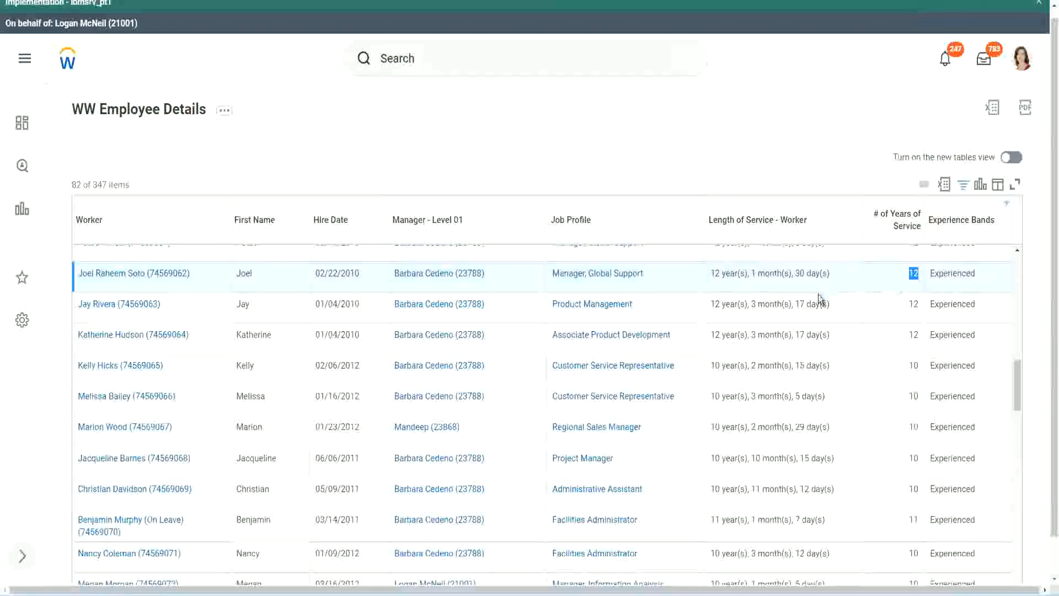
Check how Length of Service translates into # of Years of Service for the Administrative Assistant hired 05/09/2011.
left_click(728, 490)
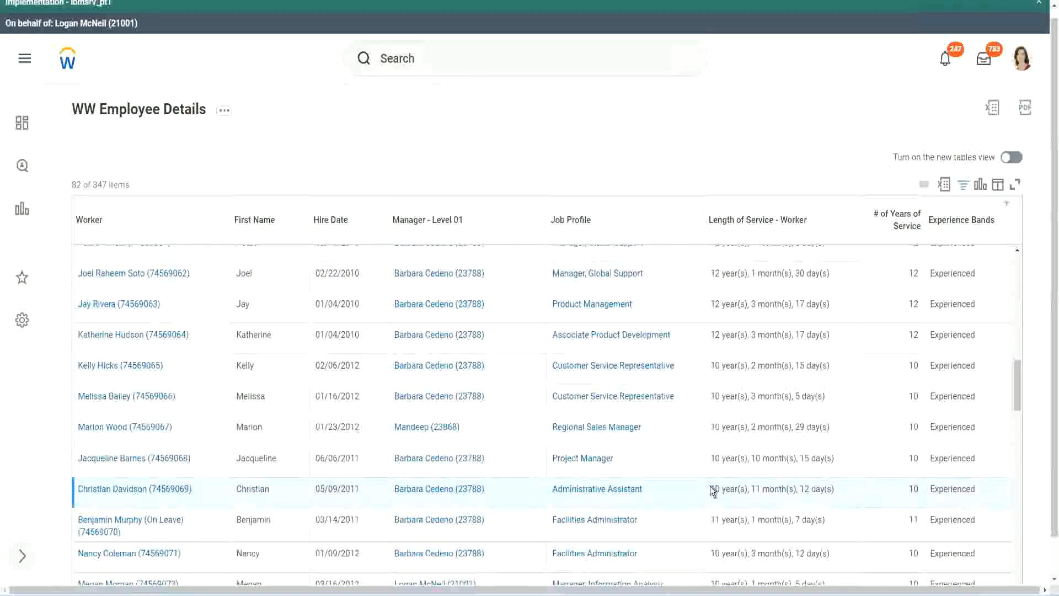
double_click(756, 488)
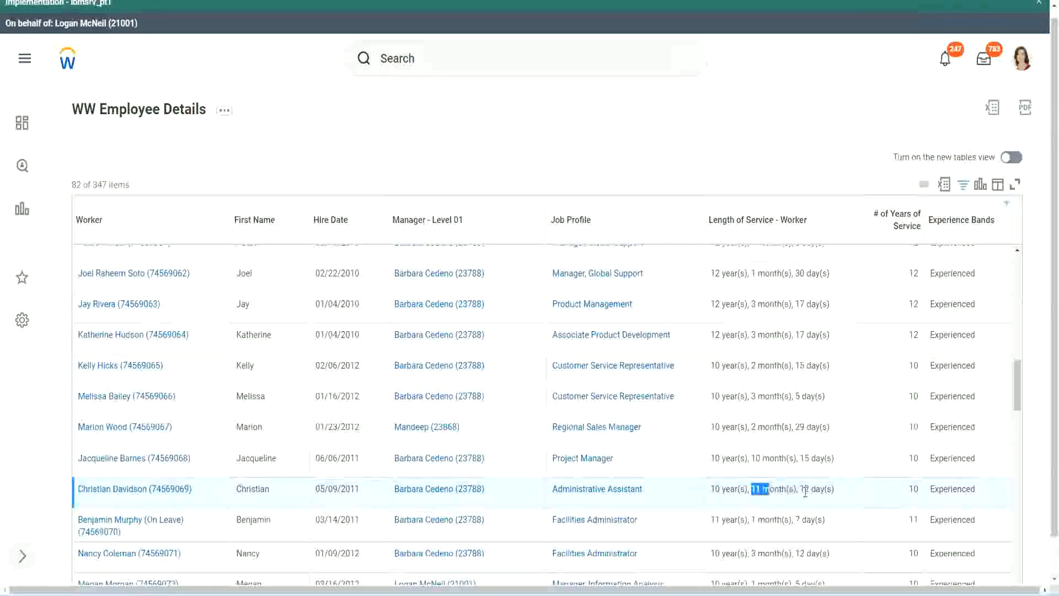
double_click(806, 489)
left_click(822, 488)
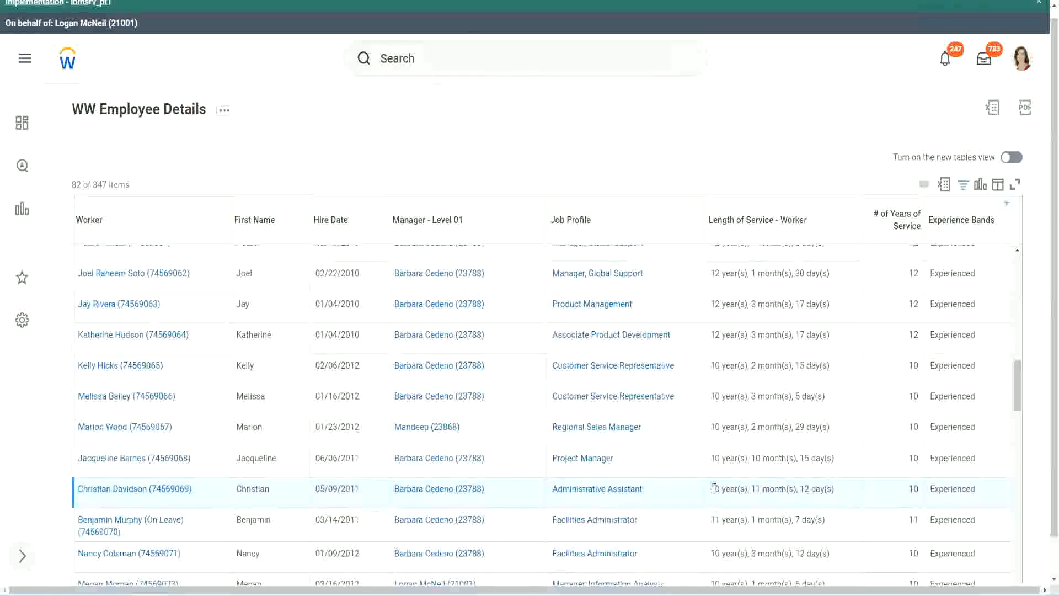
double_click(913, 489)
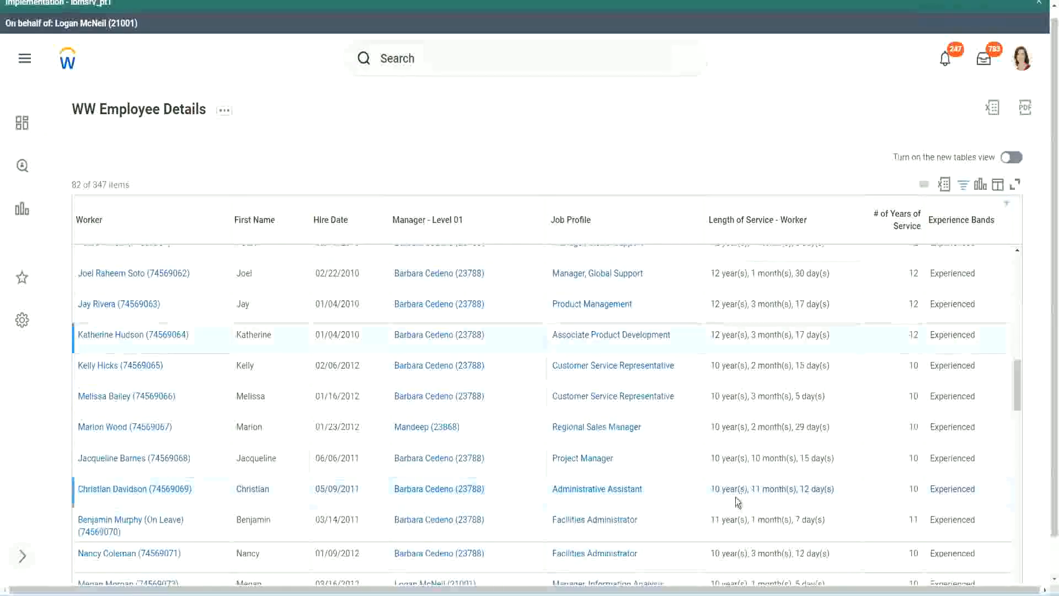
double_click(714, 489)
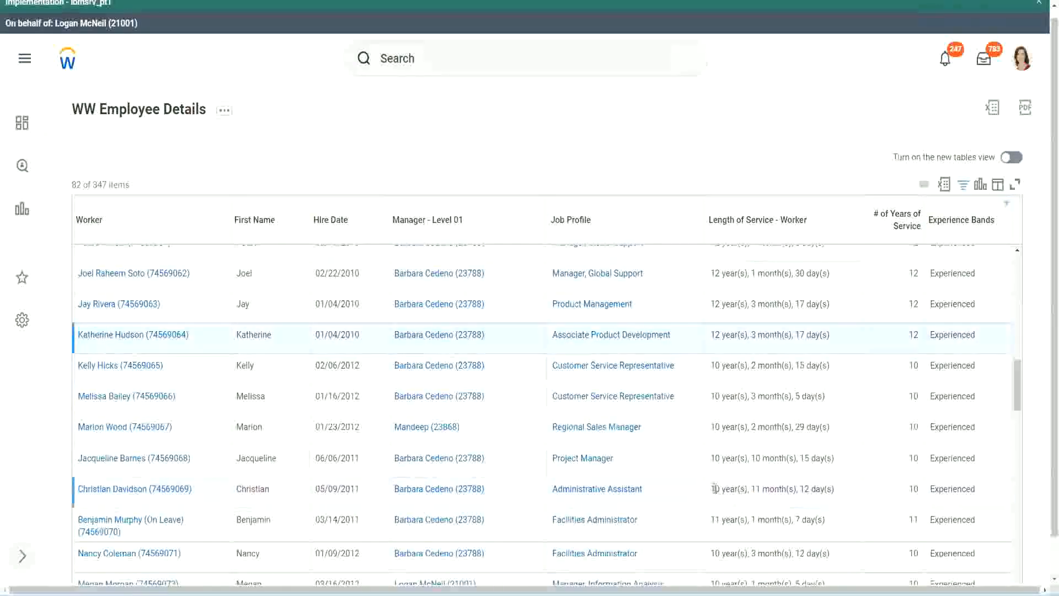
left_click(799, 485)
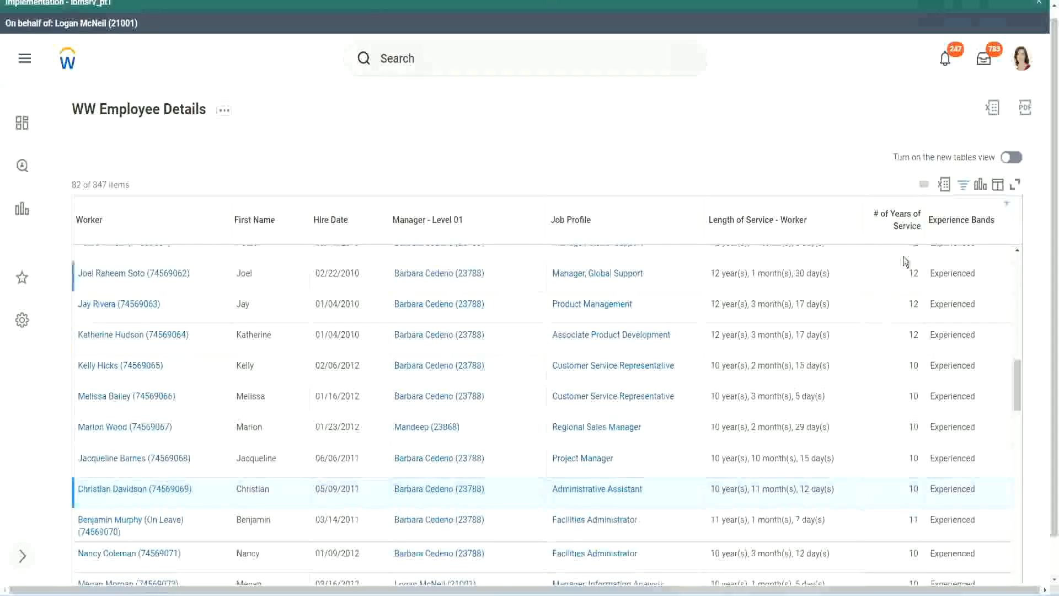
Recheck the service-length rounding across the Manager, Global Support, Administrative Assistant and Project Manager rows.
left_click_drag(908, 273, 919, 276)
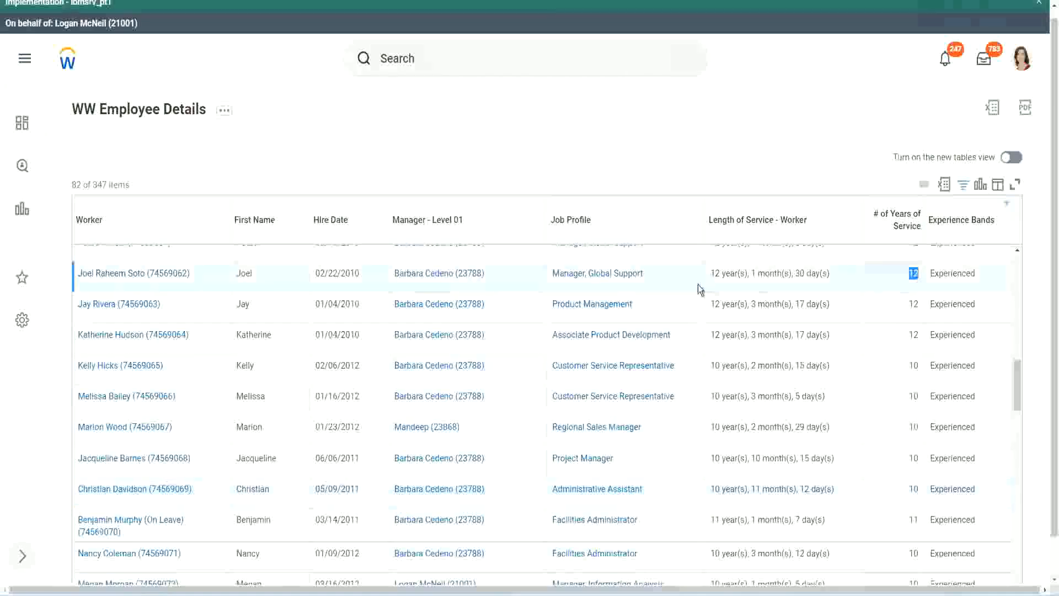
left_click_drag(712, 274, 845, 273)
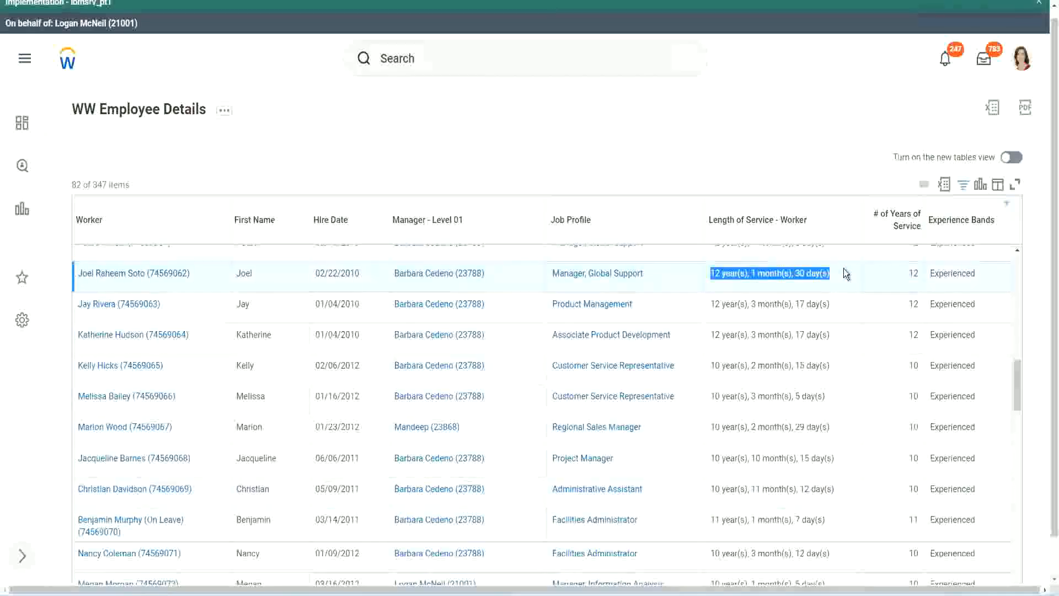
left_click(821, 487)
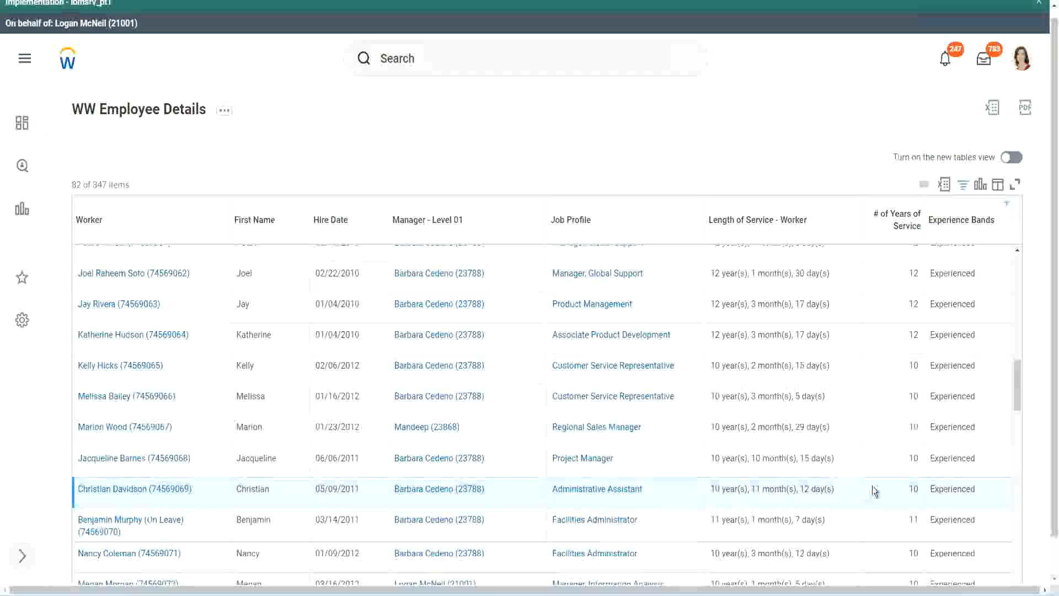
double_click(915, 488)
left_click(875, 492)
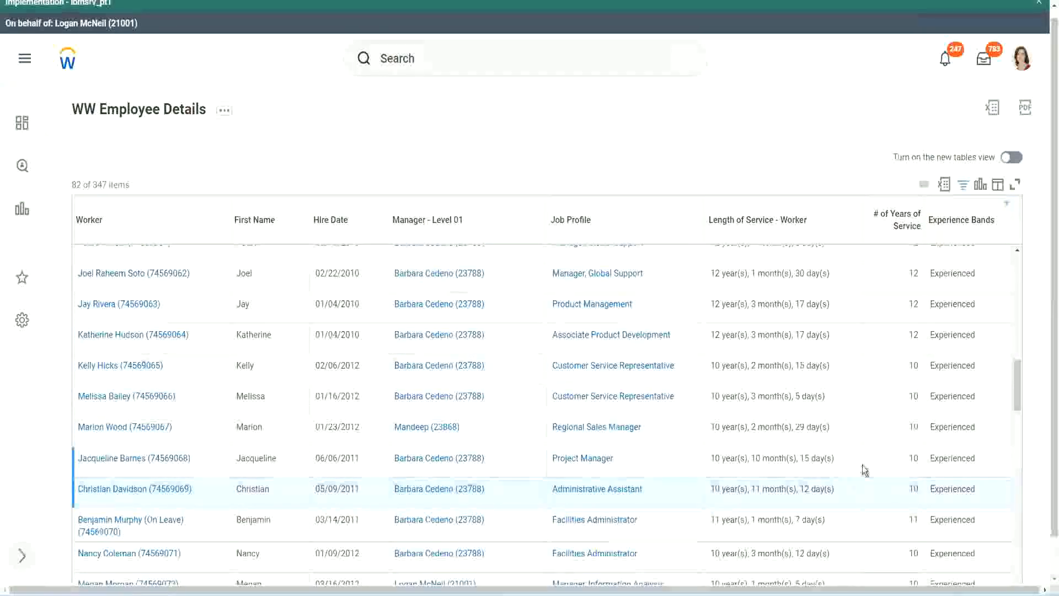
left_click(883, 457)
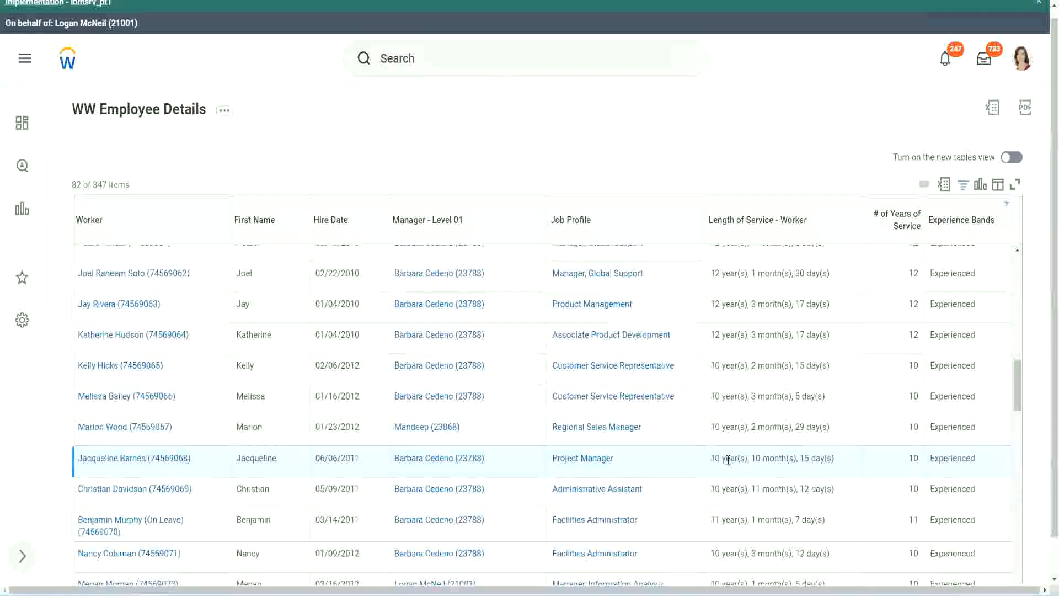
double_click(757, 458)
left_click(791, 458)
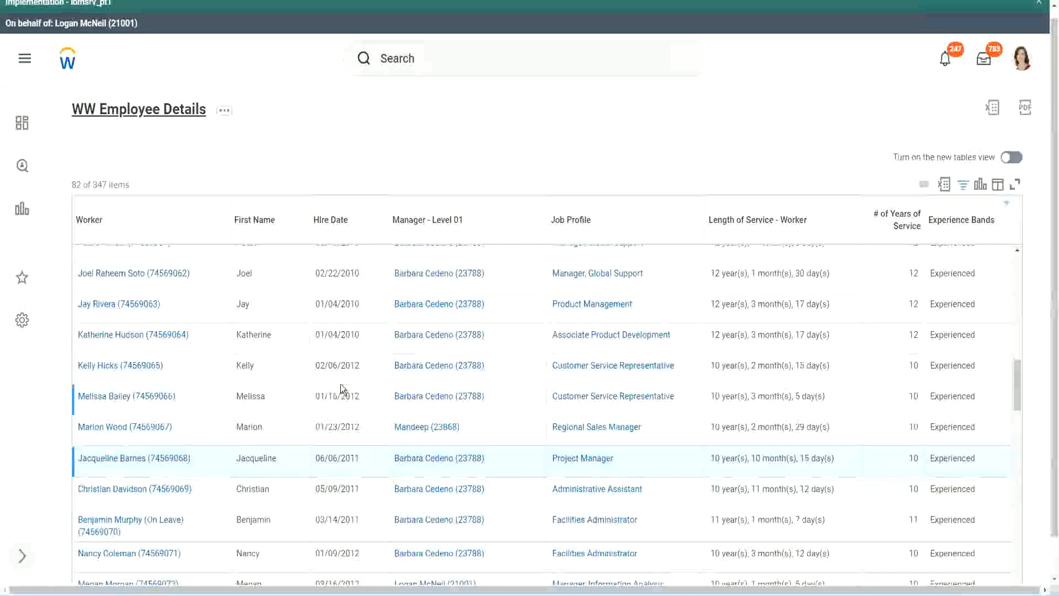
From the report definition, open CF-WW-Eval Exp-Derive Experience Bands from Years of Service in a new tab and dismiss the environment banner.
scroll(352, 384, "down", 4)
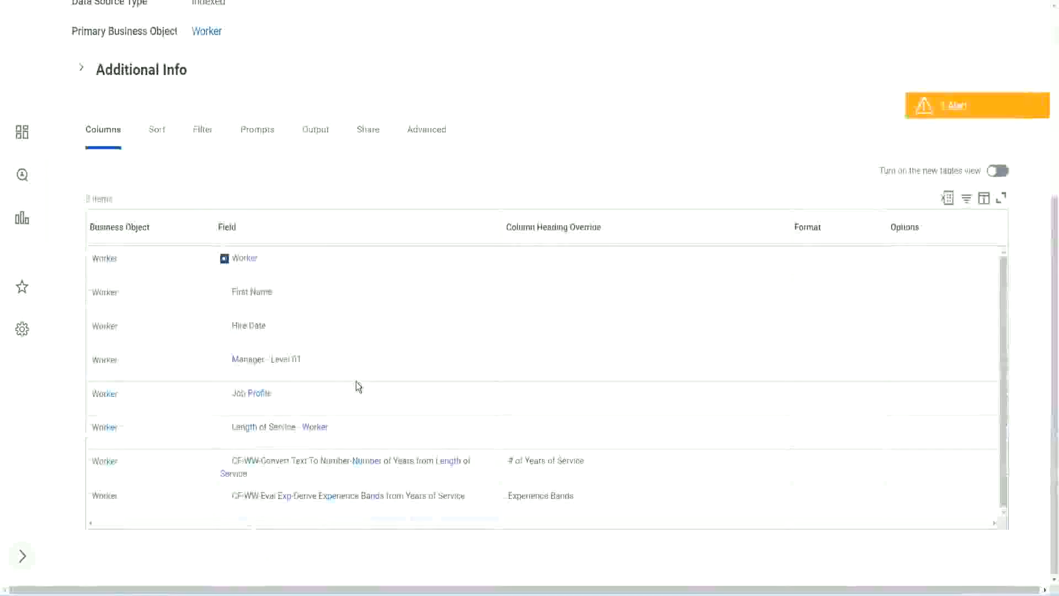
right_click(290, 497)
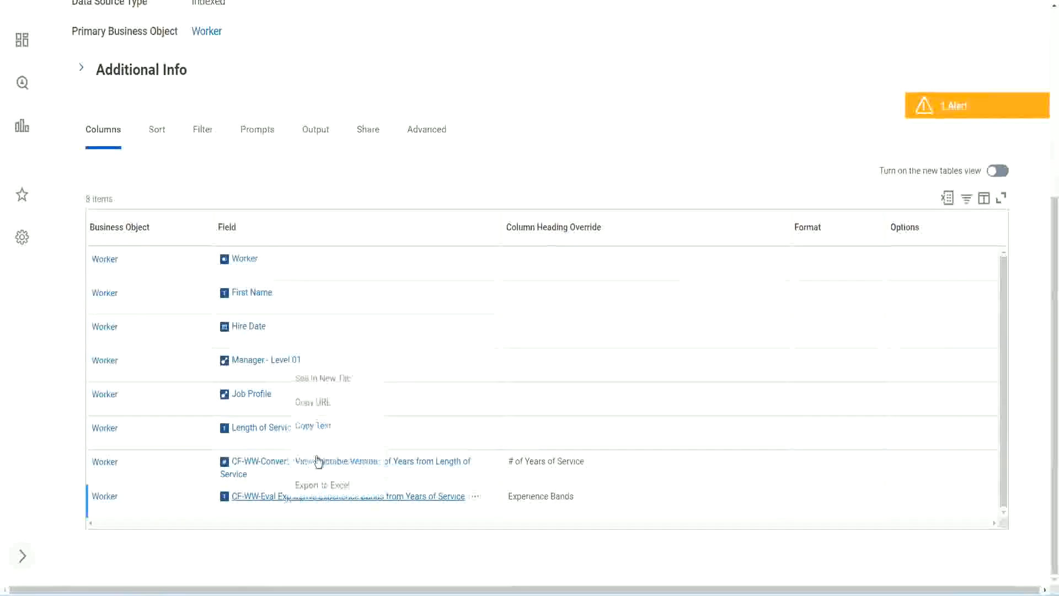
left_click(332, 378)
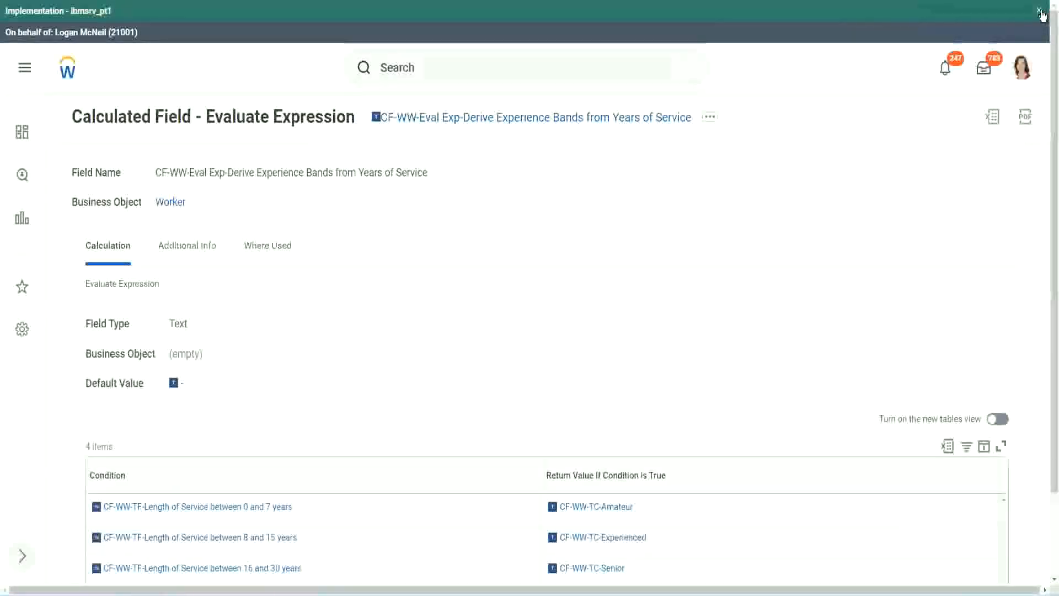
left_click(1040, 12)
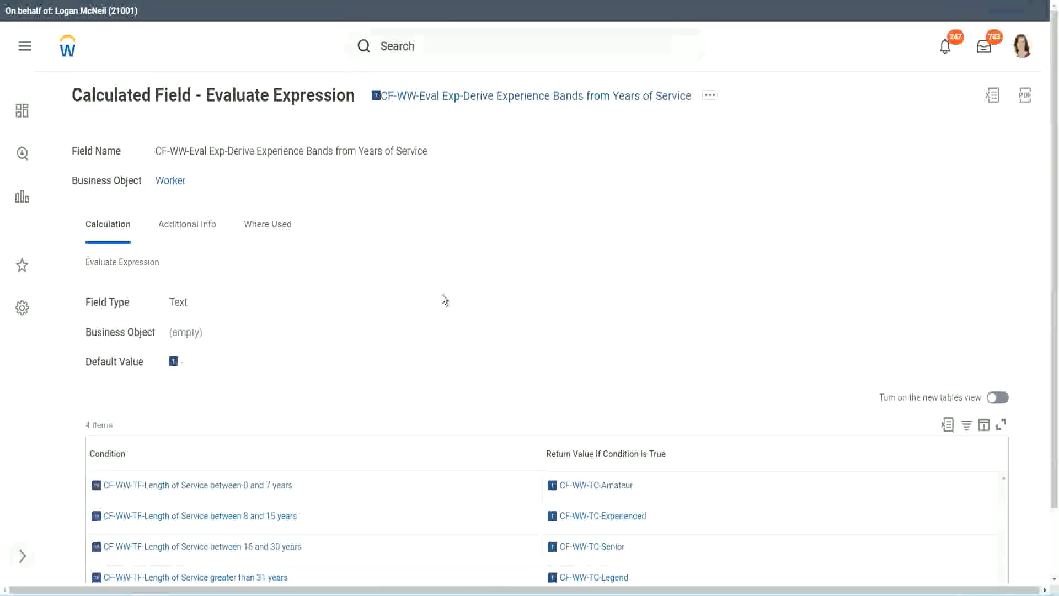
Review the evaluate expression's service-length conditions and return values, and copy the calculated field's name.
scroll(422, 312, "down", 1)
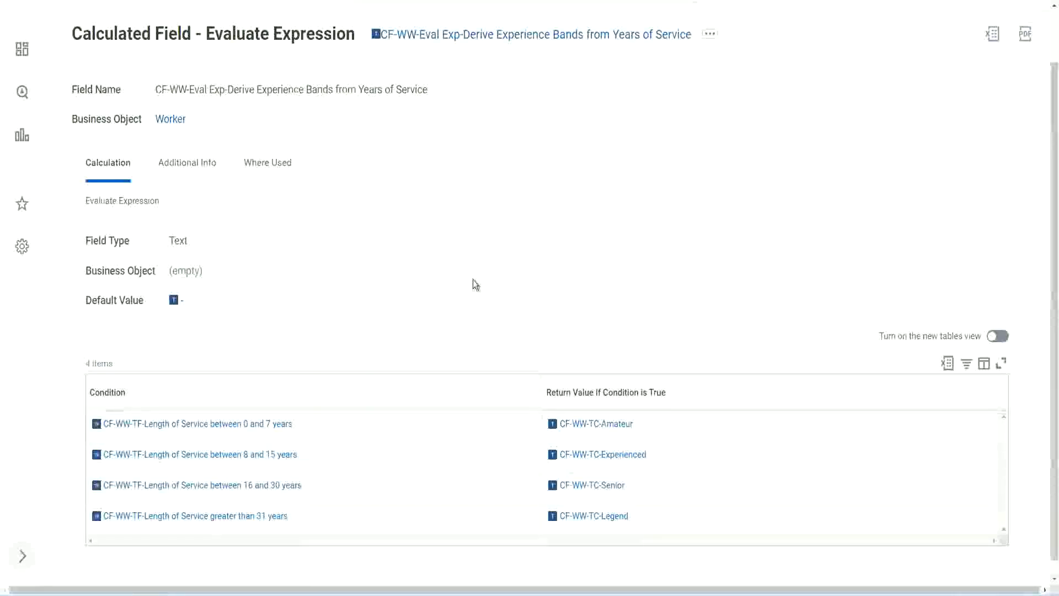
left_click(598, 432)
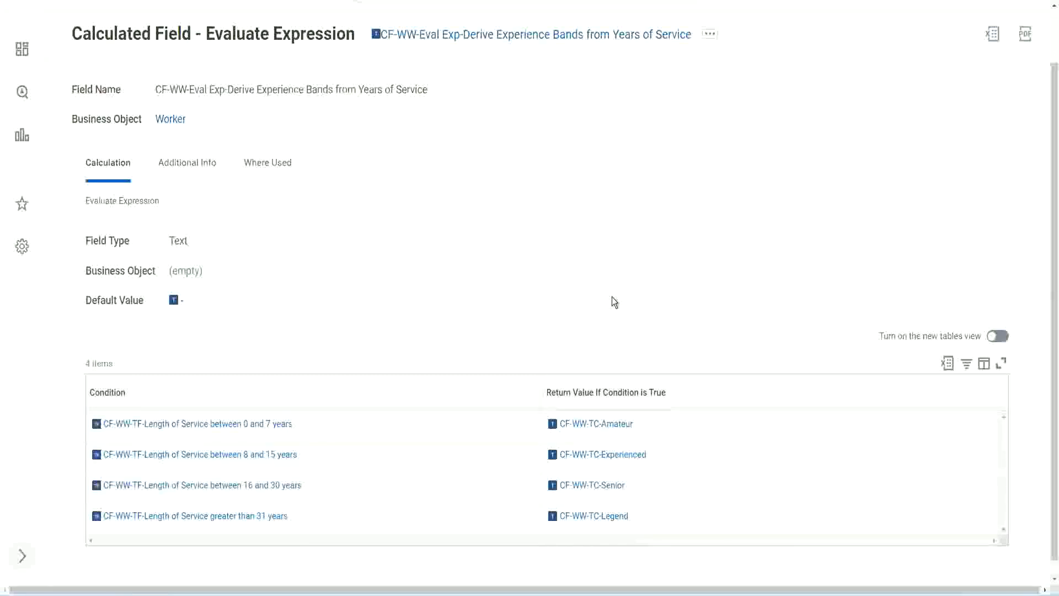
left_click(479, 389)
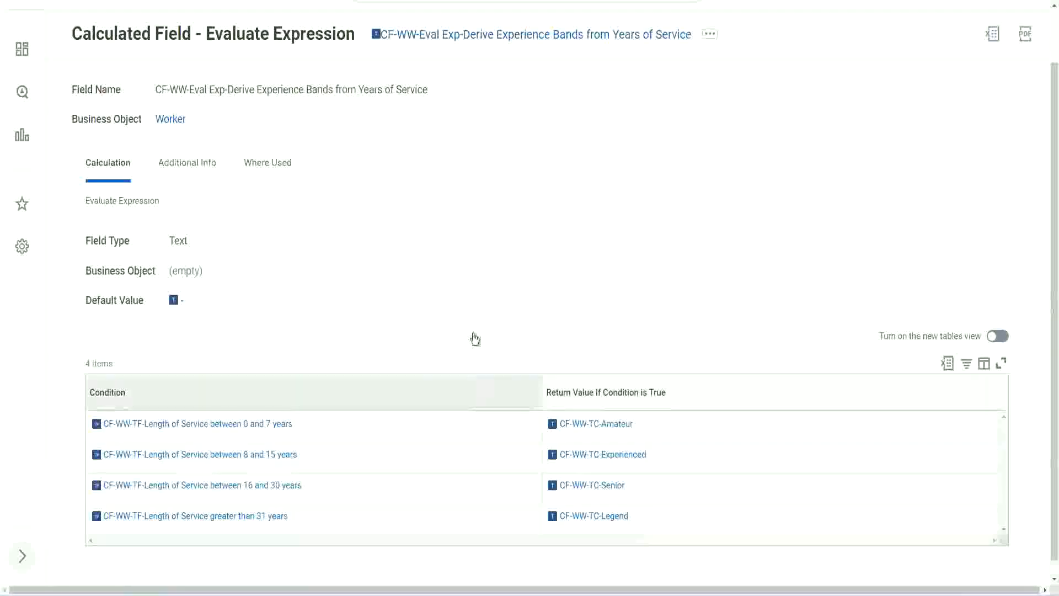
left_click(475, 258)
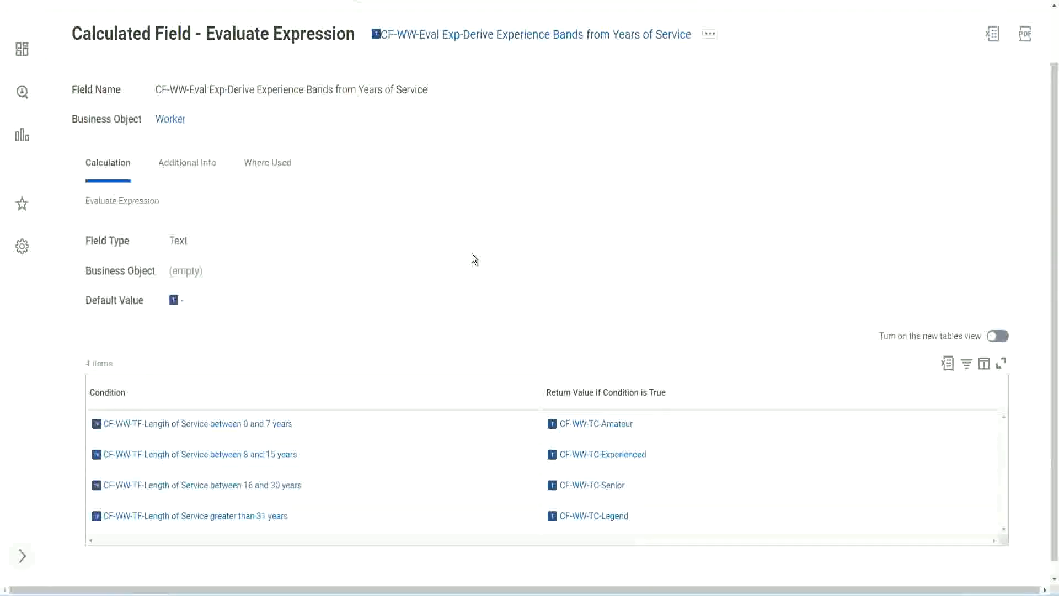
right_click(466, 40)
left_click(496, 100)
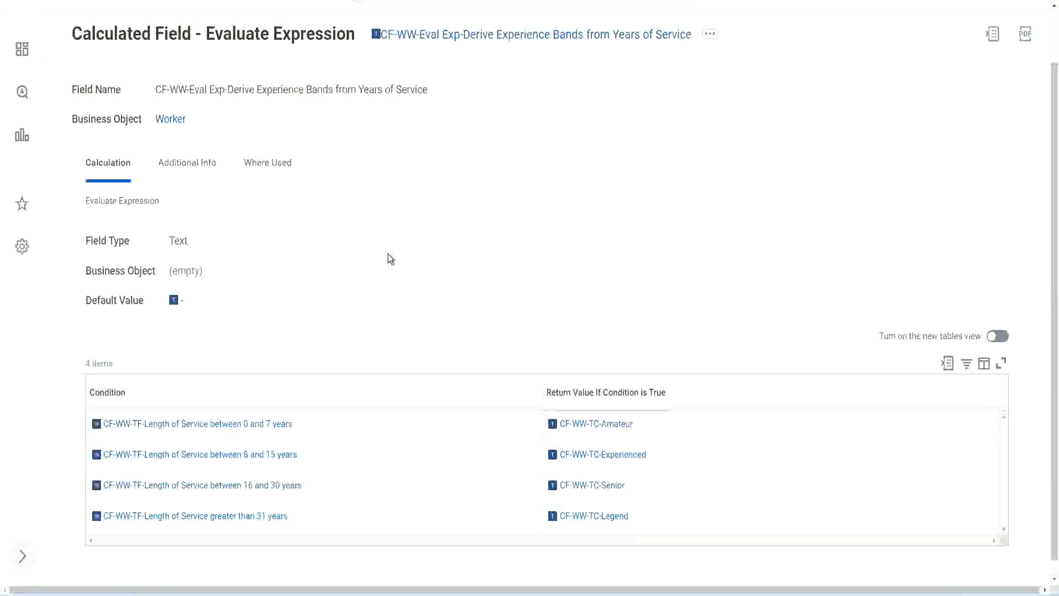
Return to the WW Employee Details report definition and open the Create Calculated Field task by searching "create cal field".
scroll(412, 217, "up", 1)
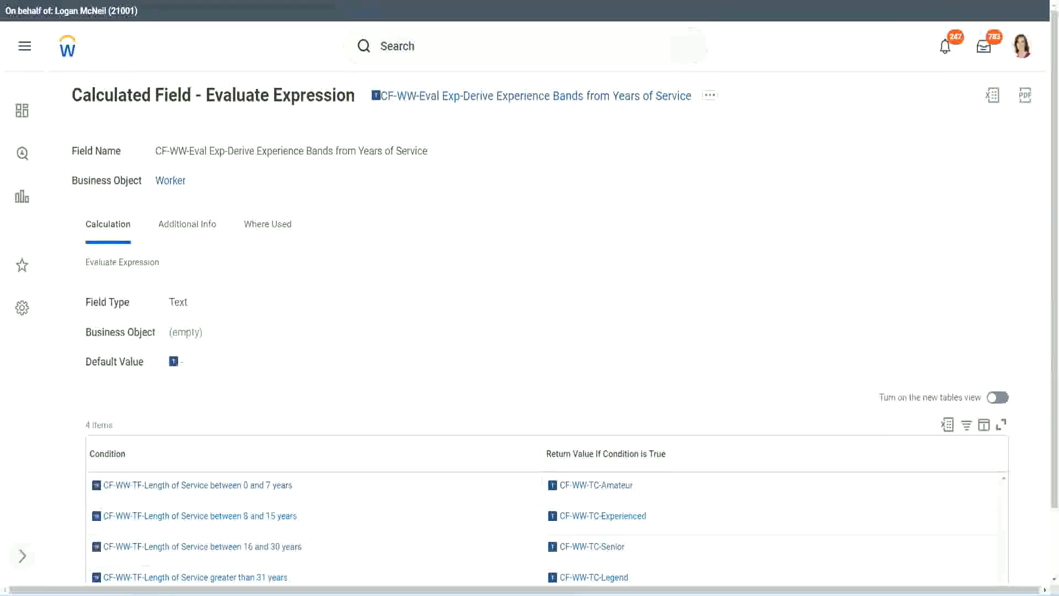
key("alt+Left")
scroll(402, 83, "up", 5)
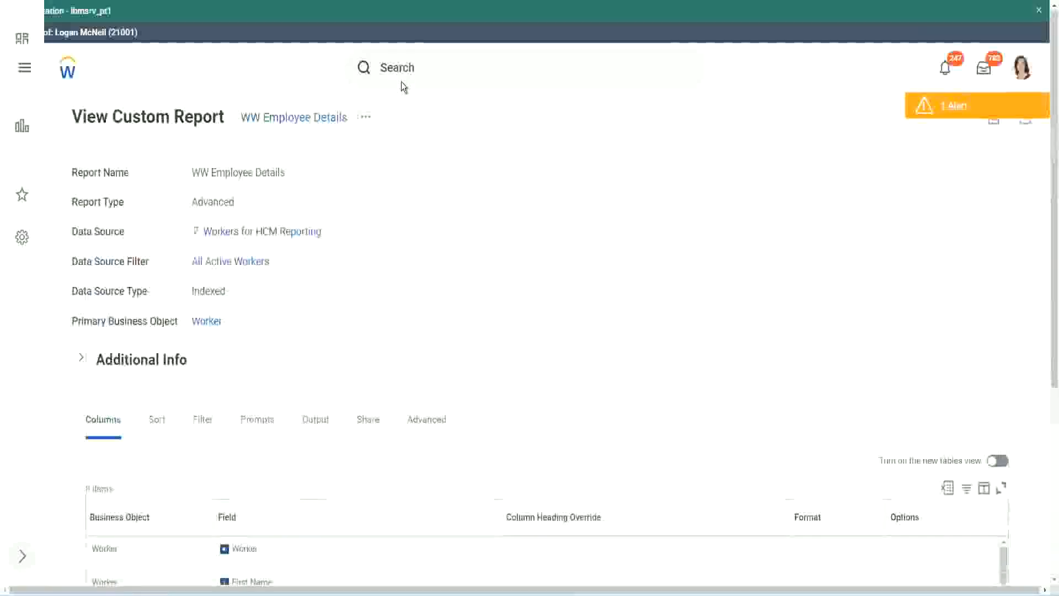
left_click(431, 66)
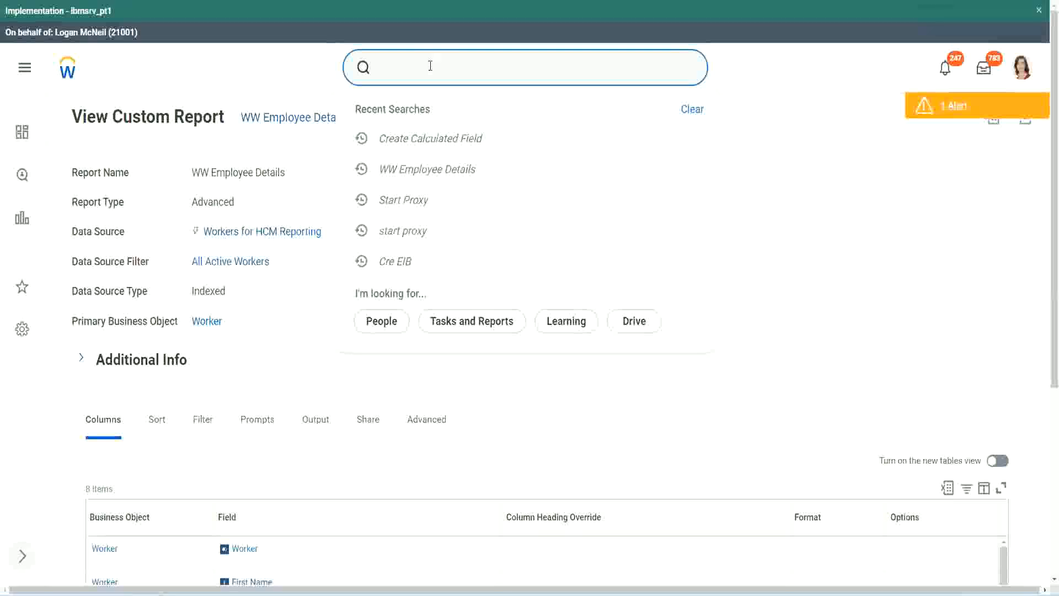
type("create cal field")
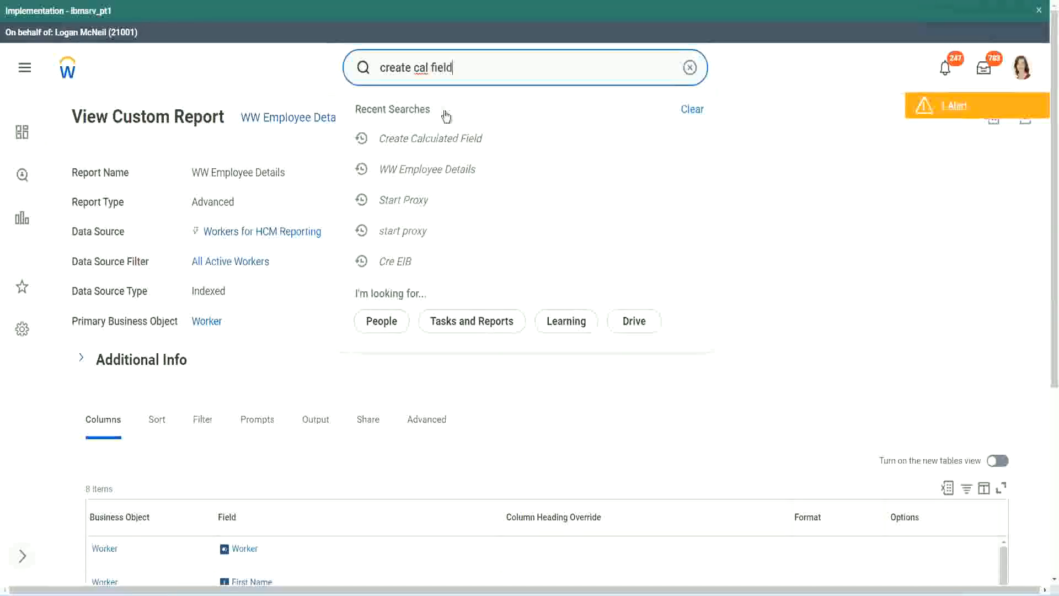
left_click(444, 112)
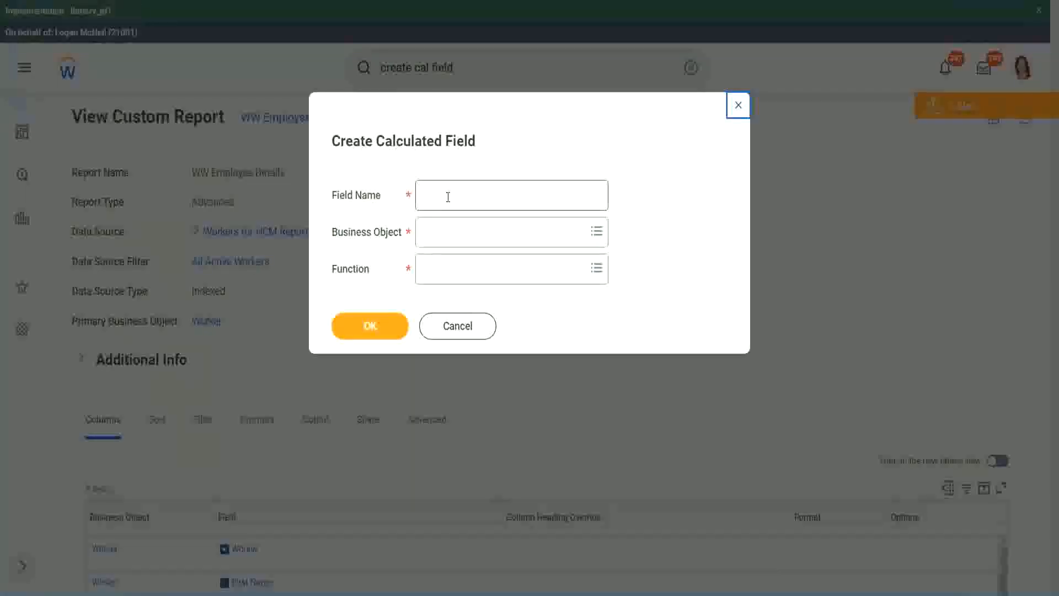
Paste the copied calculated field name into Field Name of the new calculated field.
left_click(447, 197)
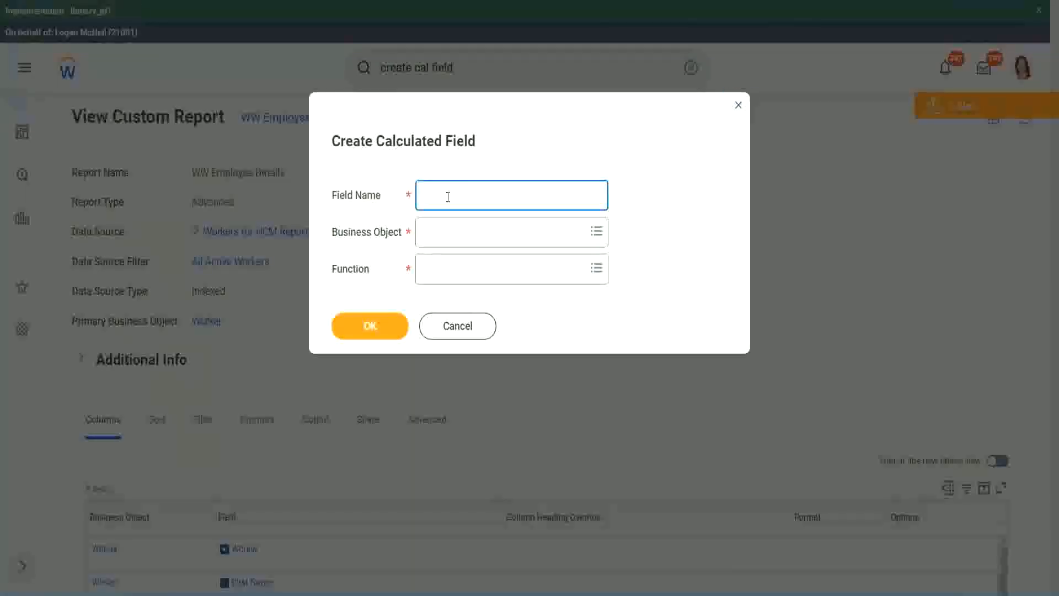
key("ctrl+v")
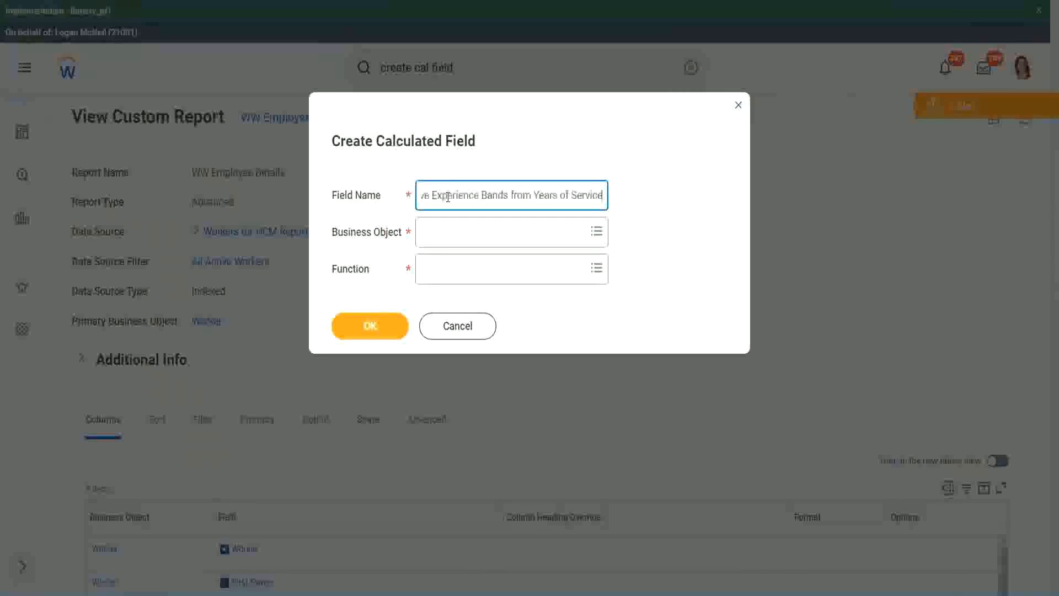
left_click_drag(478, 195, 422, 196)
left_click(478, 196)
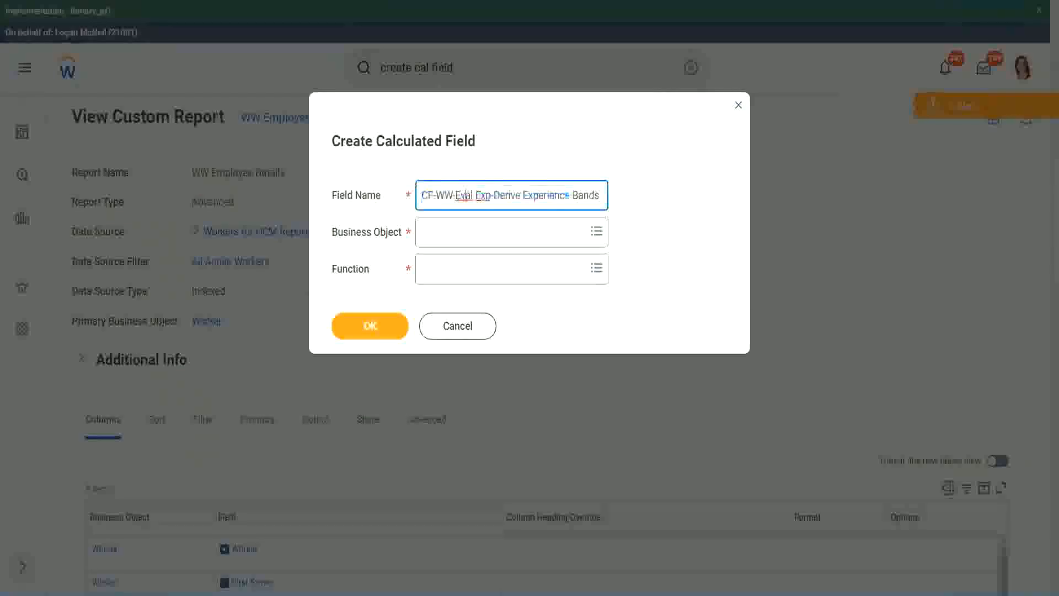
Insert "Bands" after "Eval Exp" so the field name starts with "CF-WW-Eval Exp Bands-Derive Experience".
double_click(480, 195)
key("Right")
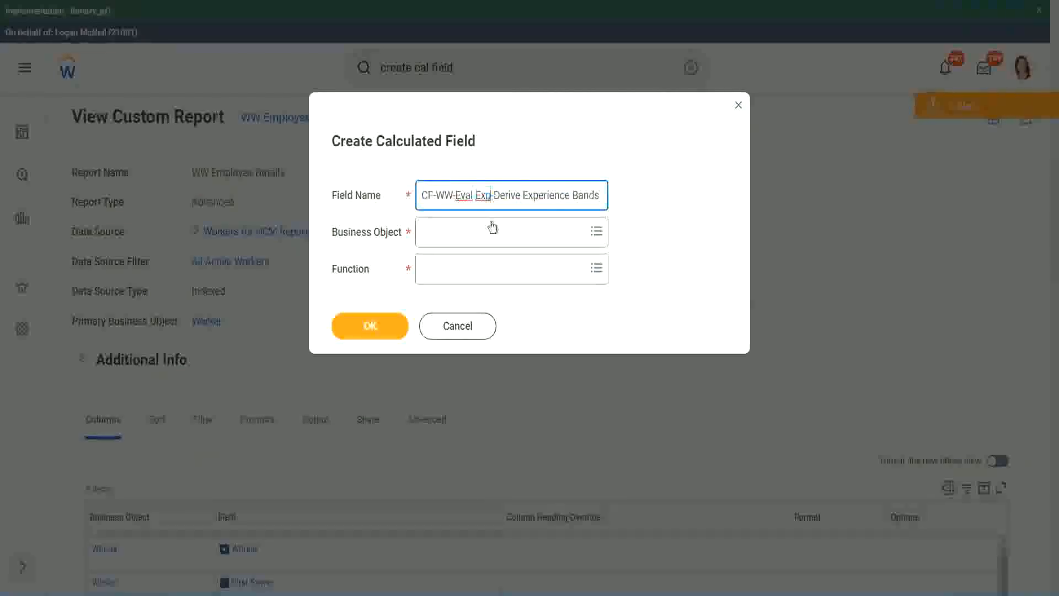
type("bands")
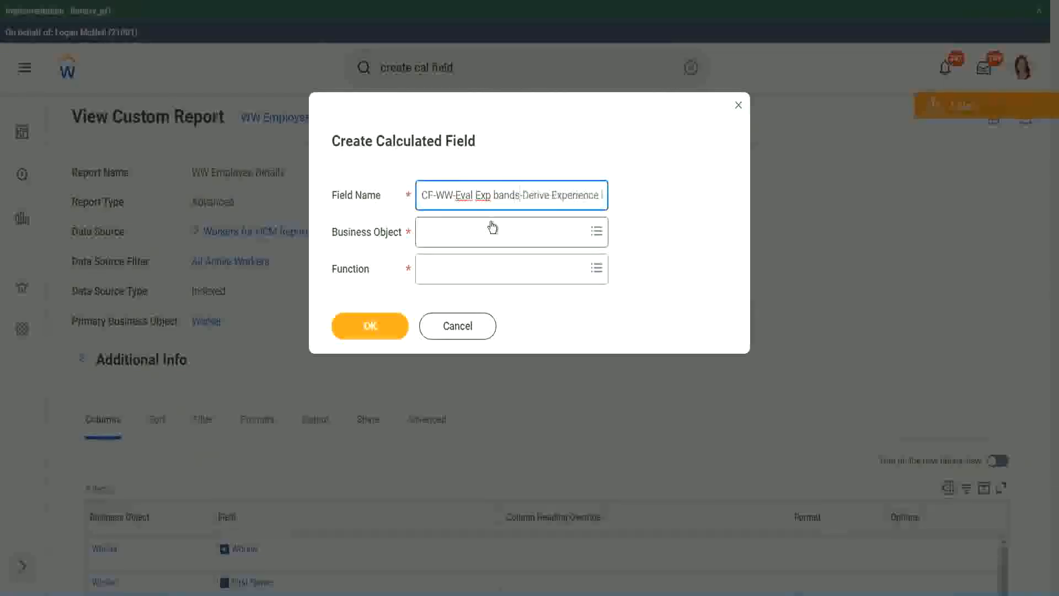
key("Left")
key("Left")
key("Left")
key("Left")
key("shift+Left")
type("B")
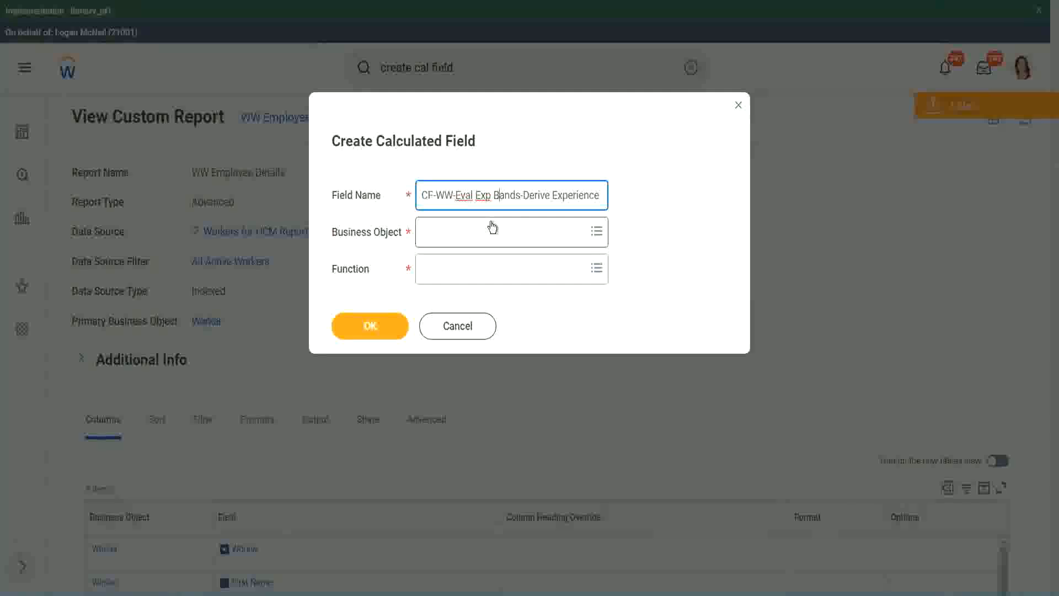
key("Right")
key("Right")
key("Right")
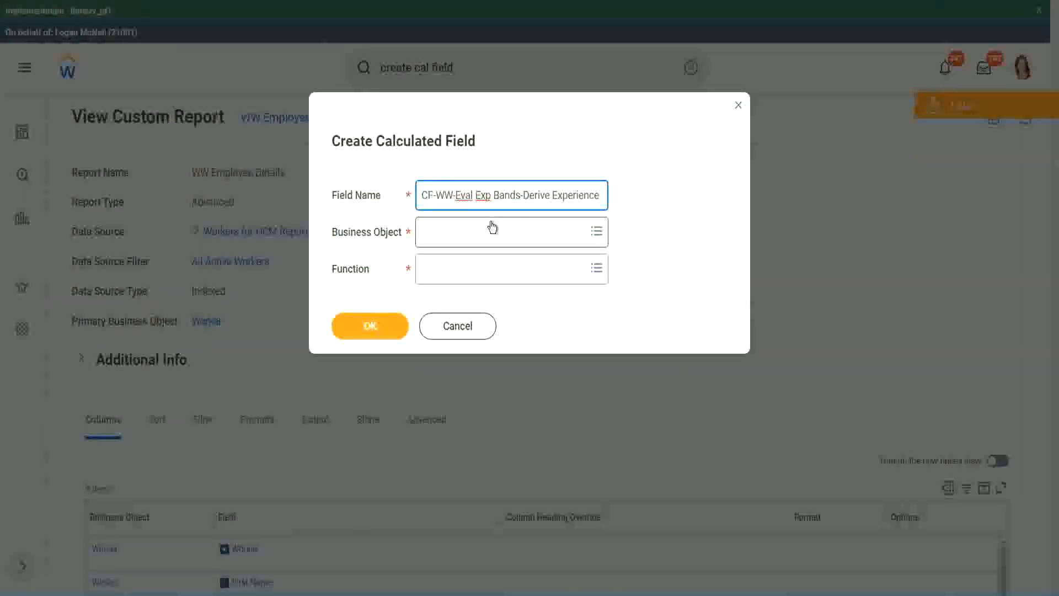
Replace "Derive" with "Determine" in the new calculated field's name, before "Experience Bands from Years of Service".
key("Right")
key("Right")
key("Right")
key("Right")
key("Right")
key("Right")
key("Right")
key("Right")
key("Right")
key("Right")
key("Right")
key("Right")
key("Right")
key("Right")
key("Right")
key("Right")
key("Right")
key("Right")
key("Right")
key("Right")
key("Right")
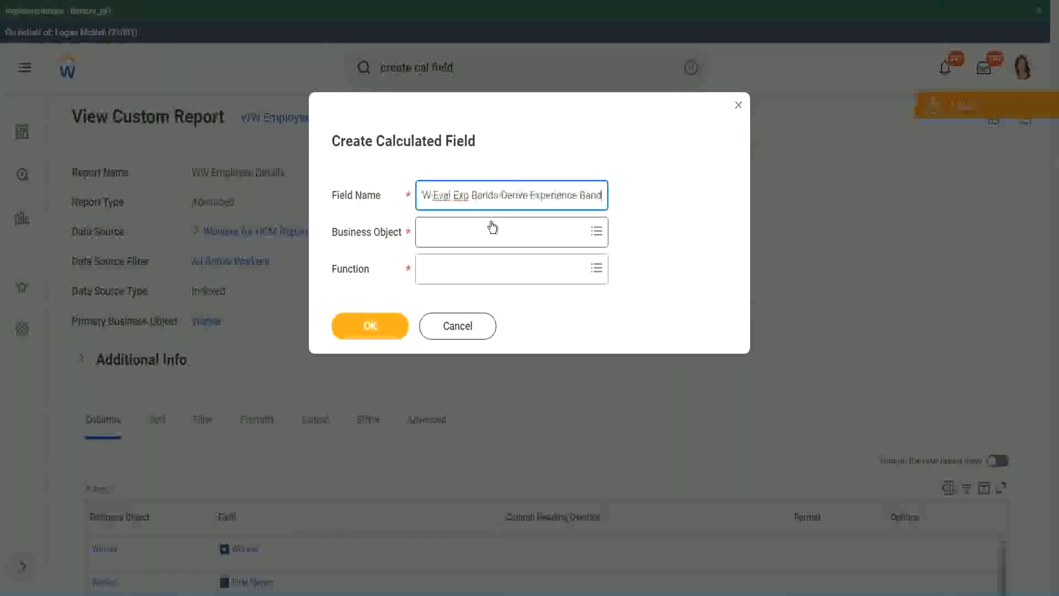
key("Right")
key("Right")
key("Right")
key("Right")
key("Right")
key("Right")
key("Right")
key("Right")
key("Right")
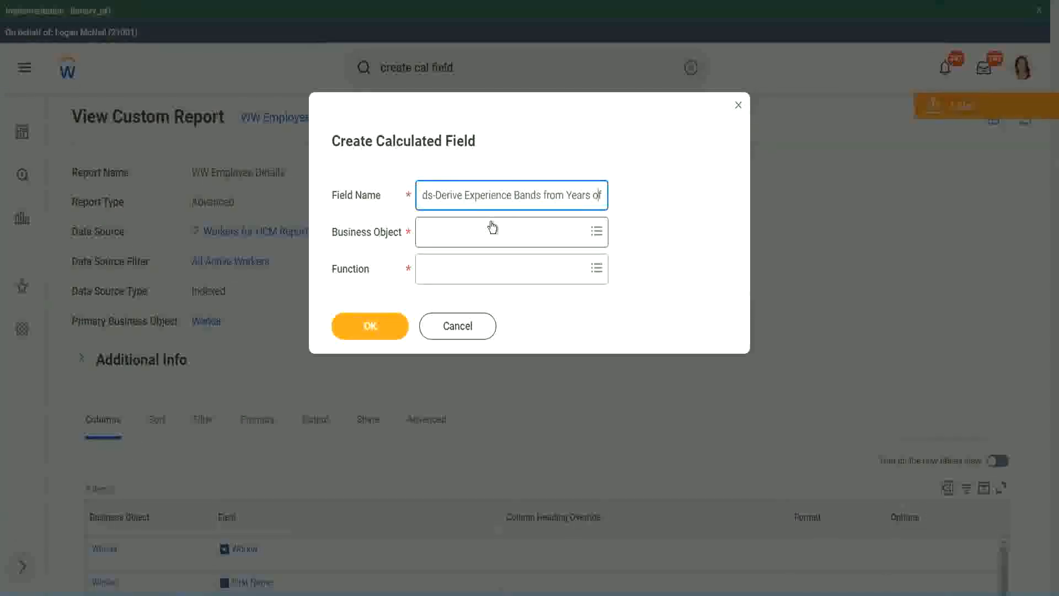
key("Left")
key("Left")
key("Left")
key("Left")
key("Left")
key("Left")
key("Left")
key("Left")
key("Left")
key("Left")
key("Left")
key("Left")
key("Left")
key("Left")
key("Left")
key("Left")
key("Left")
key("Left")
key("Left")
key("Left")
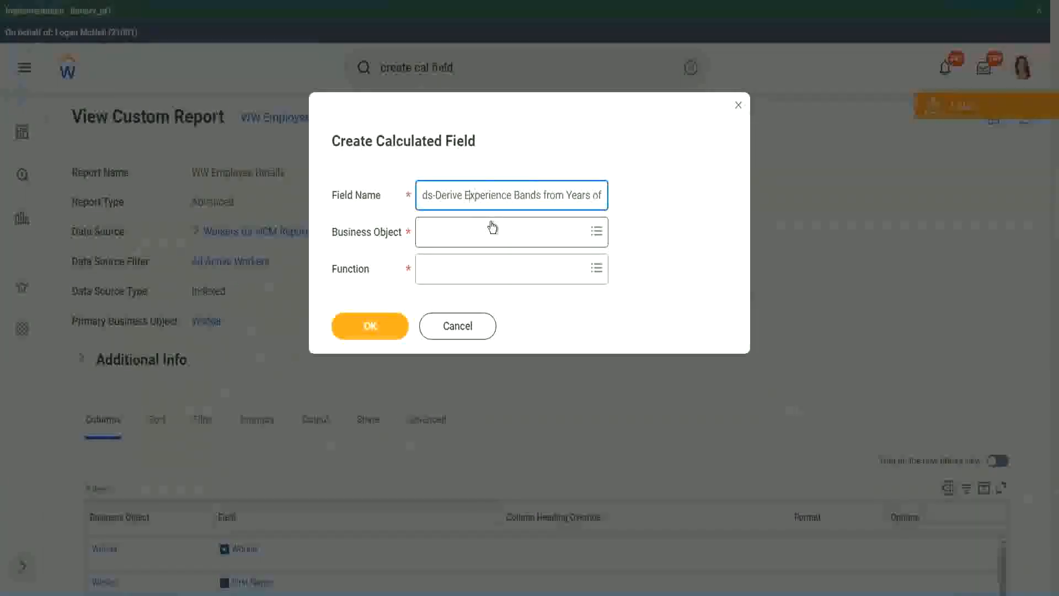
key("shift+Left")
key("shift+Left")
key("shift+Left")
key("shift+Left")
key("shift+Left")
key("shift+Left")
type("Determine")
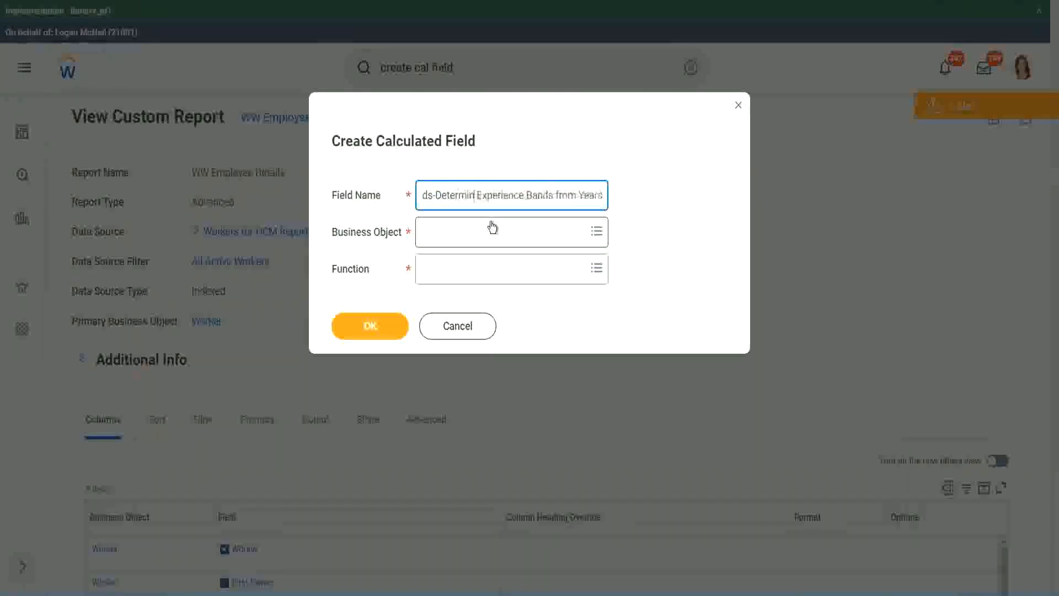
key("ctrl+Right")
key("ctrl+Right")
key("ctrl+Right")
key("ctrl+Right")
key("ctrl+Right")
key("ctrl+Right")
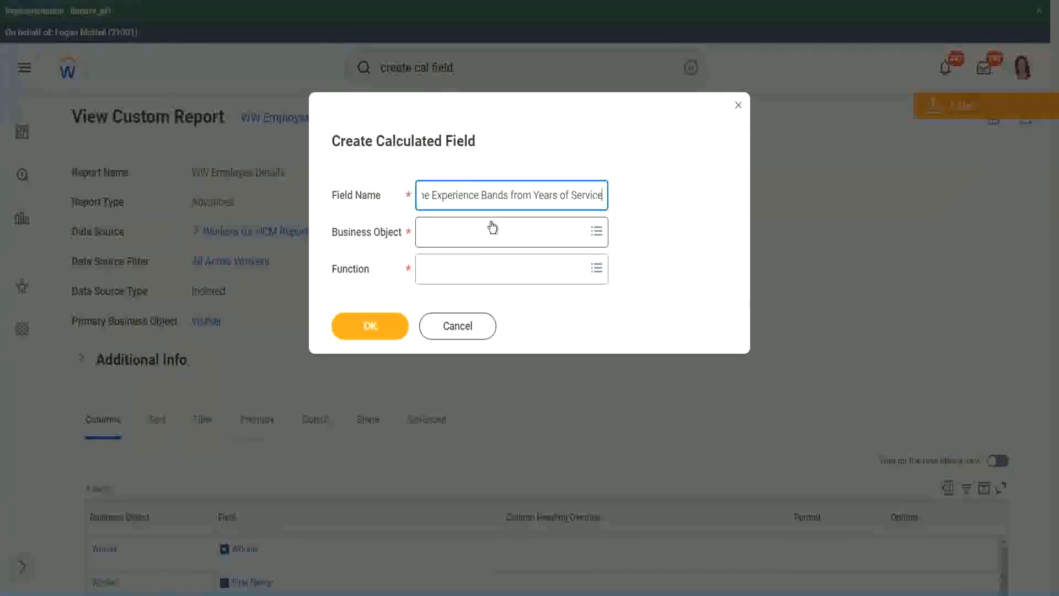
Set the calculated field's business object to Worker by searching "worker".
left_click(471, 232)
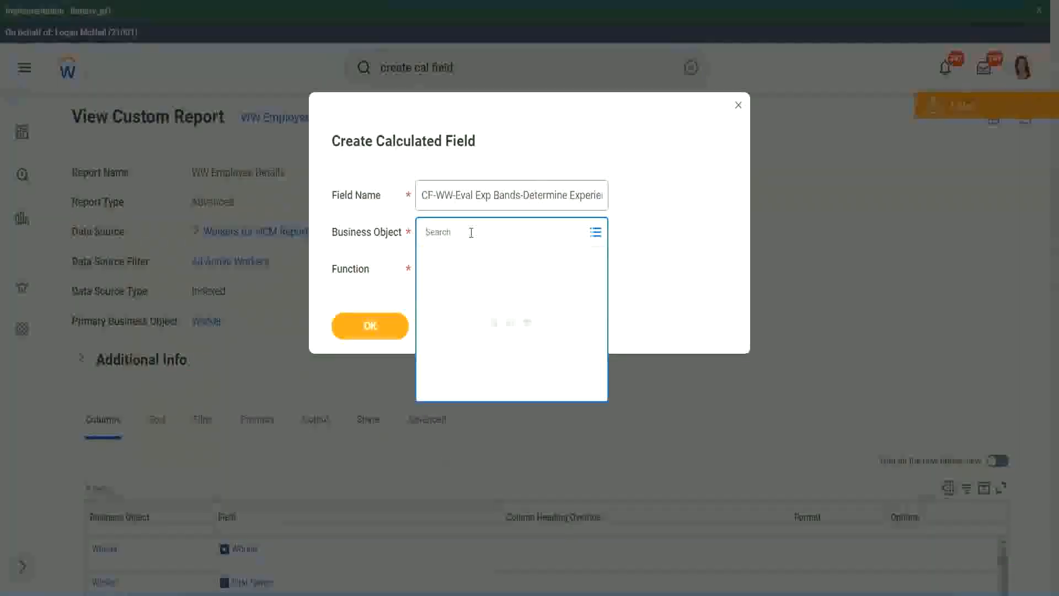
type("work")
key("Return")
type("er")
key("Return")
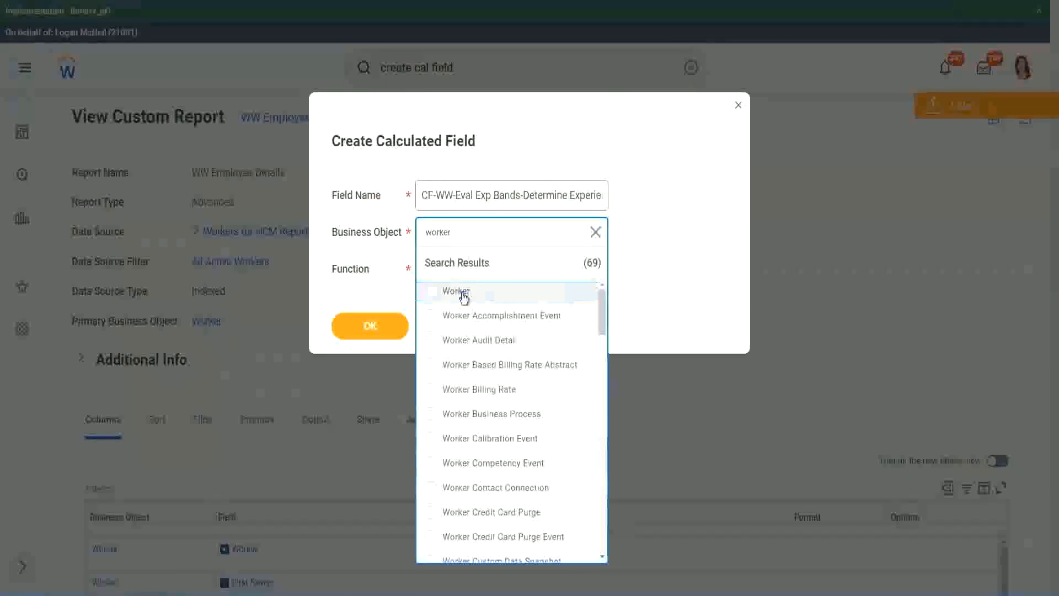
left_click(462, 297)
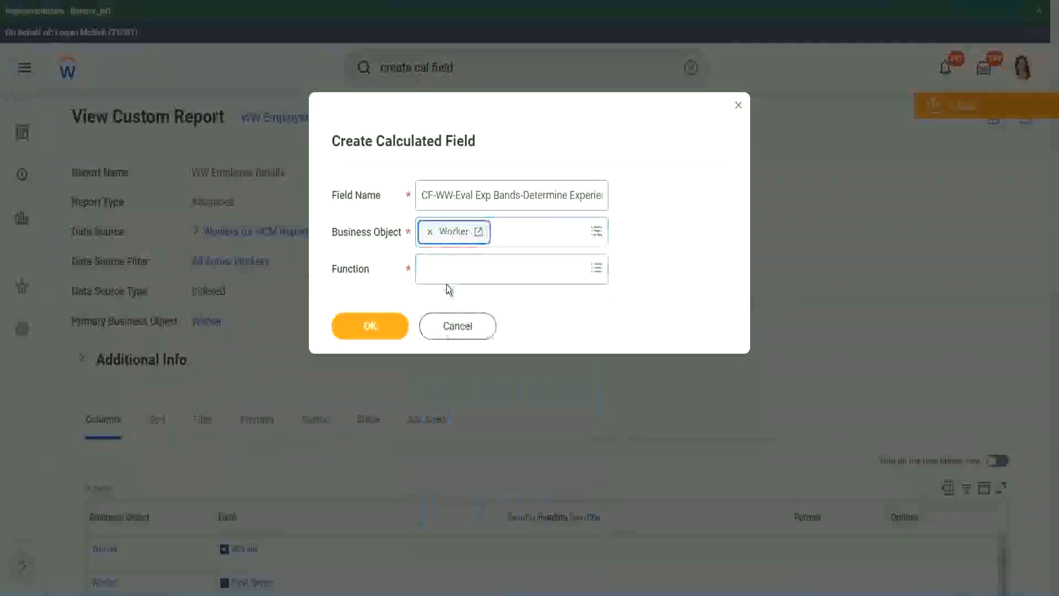
Search "eval exp" for the function and choose Evaluate Expression Band.
left_click(447, 267)
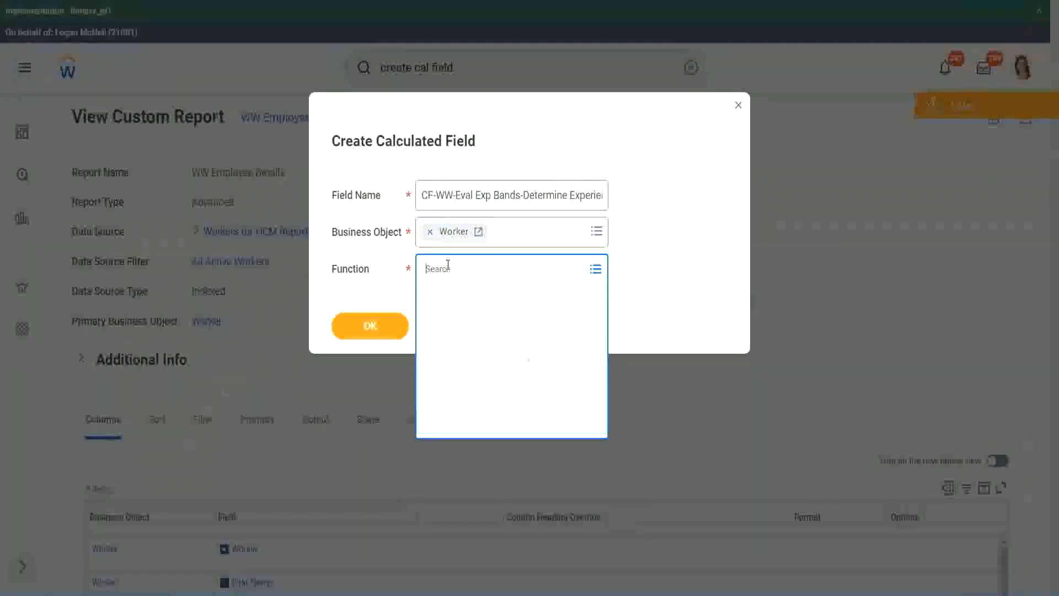
type("eval ex")
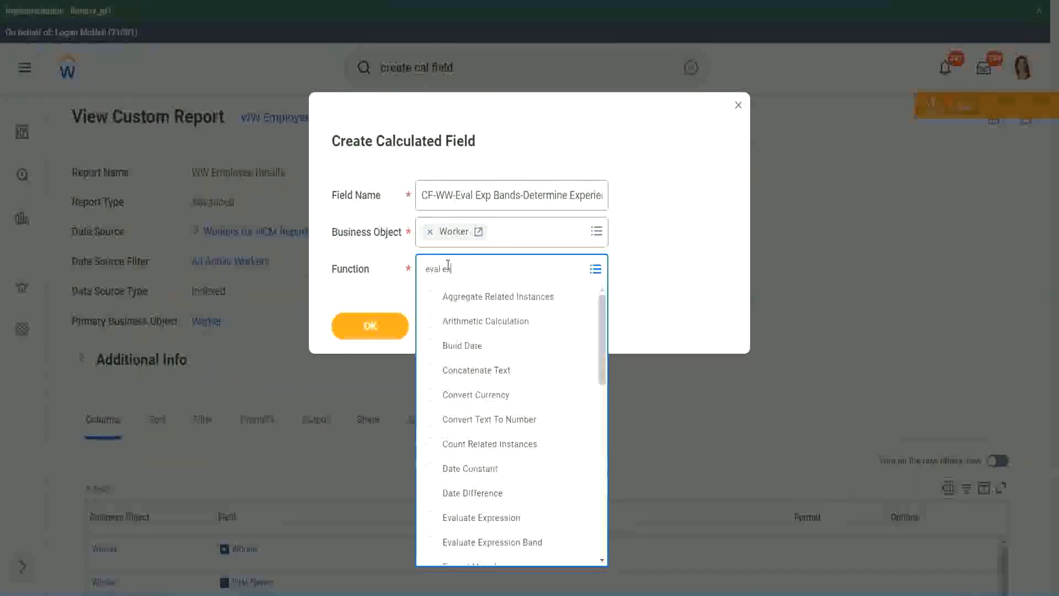
type("p")
key("Return")
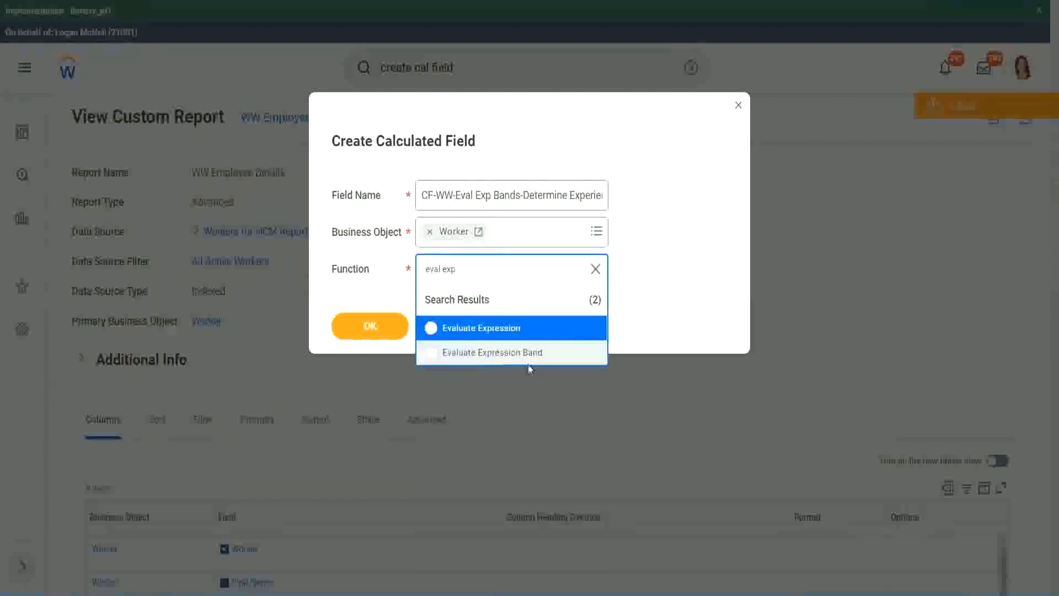
left_click(535, 356)
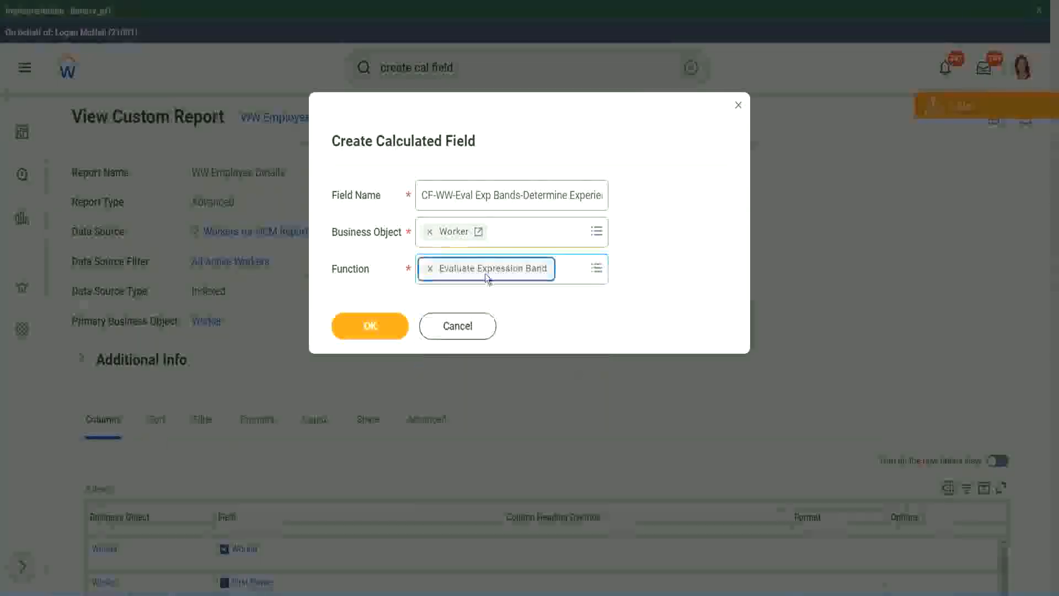
Change "Eval Exp Bands" to "Eval Exp Band" in the field name and continue to the calculation setup.
left_click(519, 195)
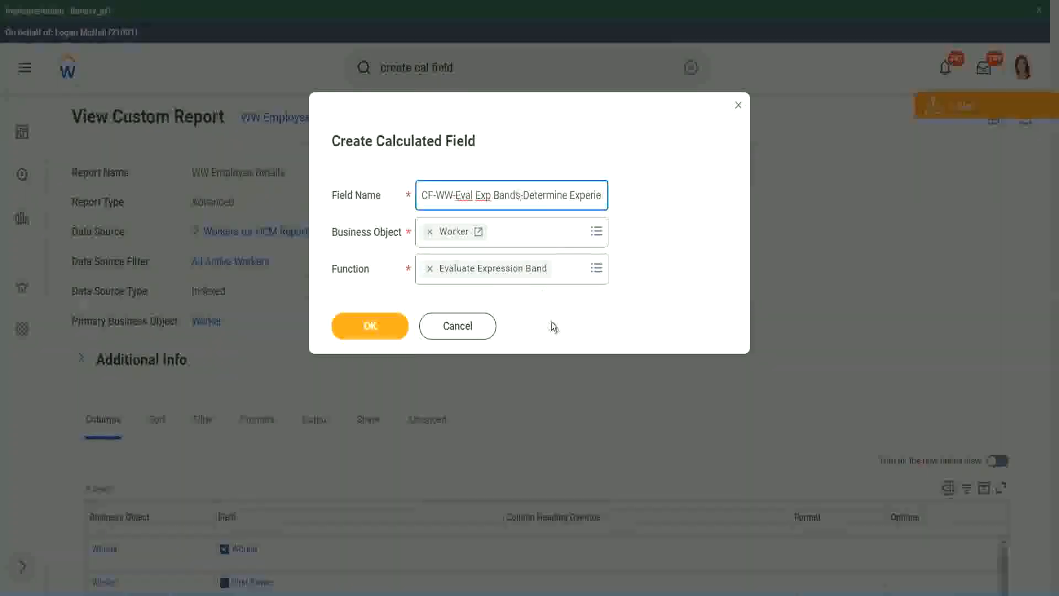
key("BackSpace")
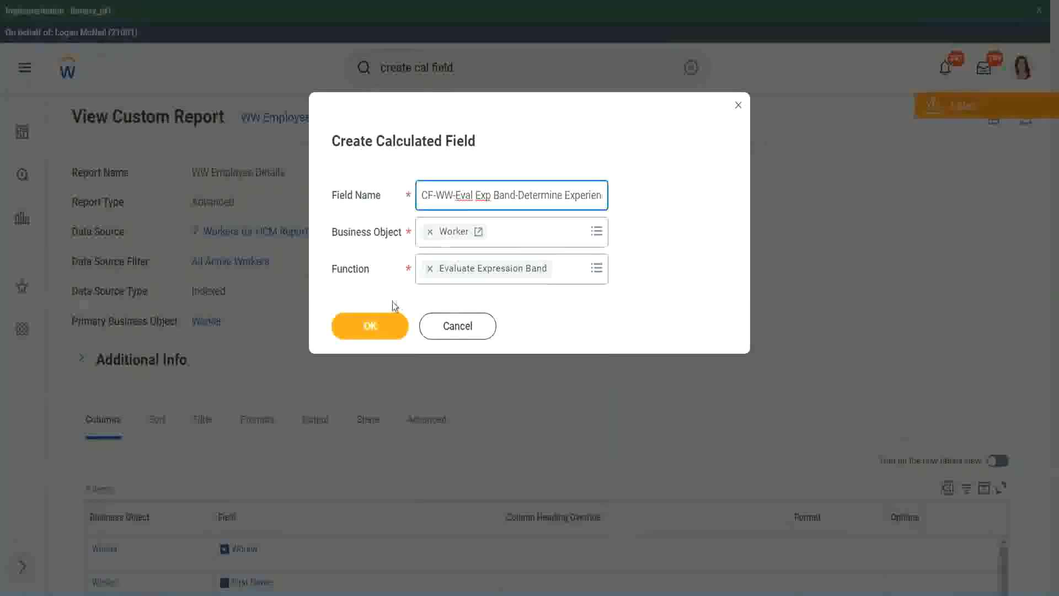
left_click(369, 324)
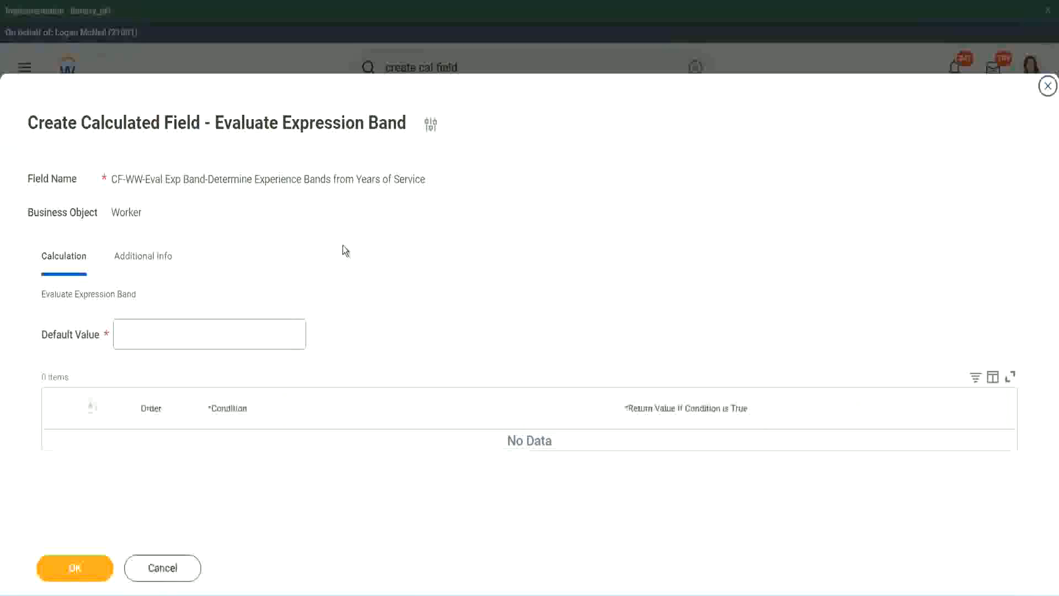
Set the default value to "-" and add the first condition row.
left_click(154, 340)
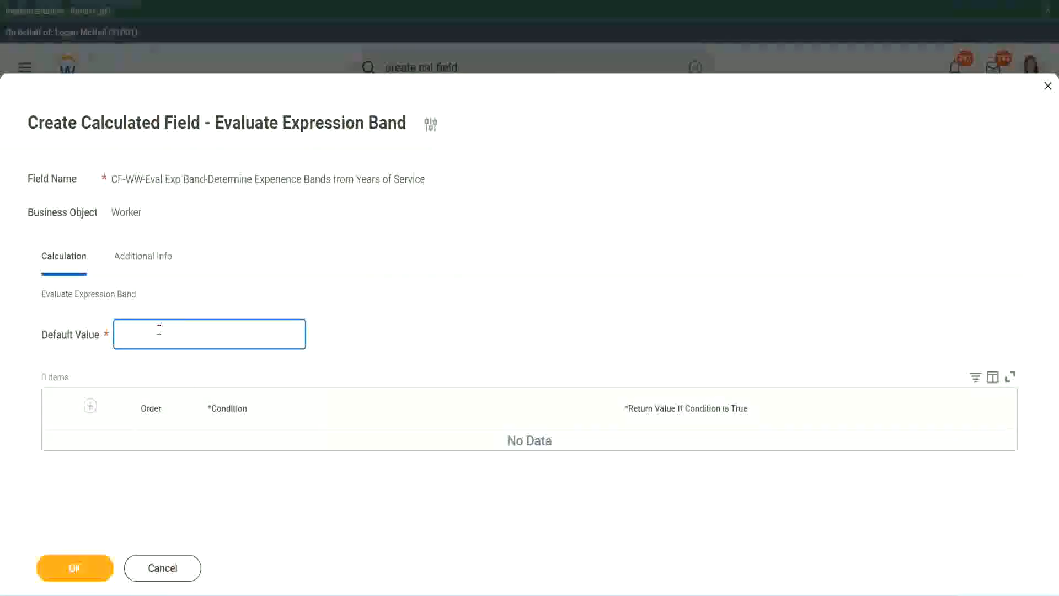
type("N")
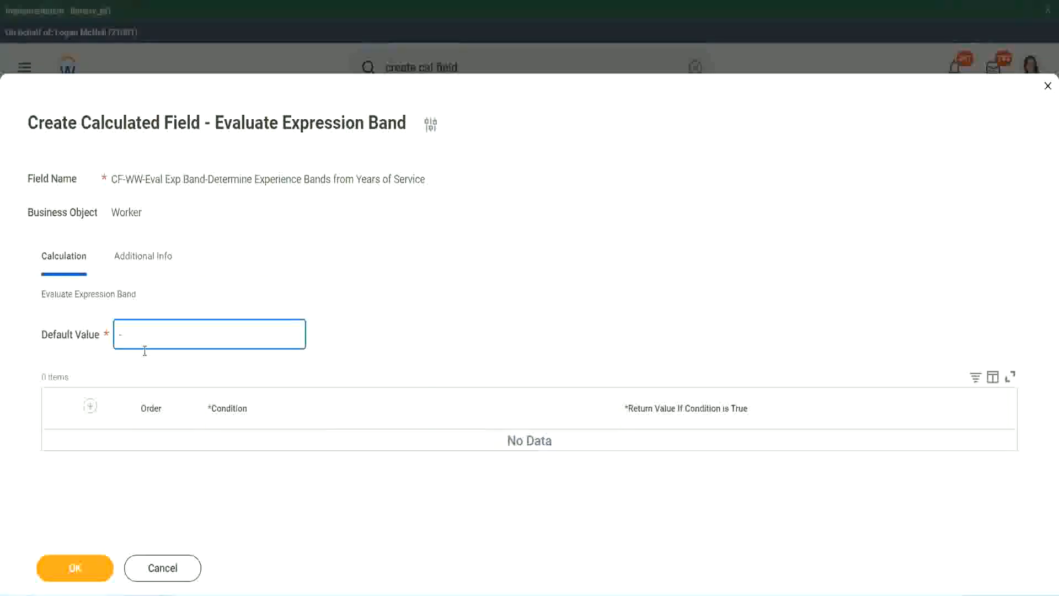
left_click(330, 405)
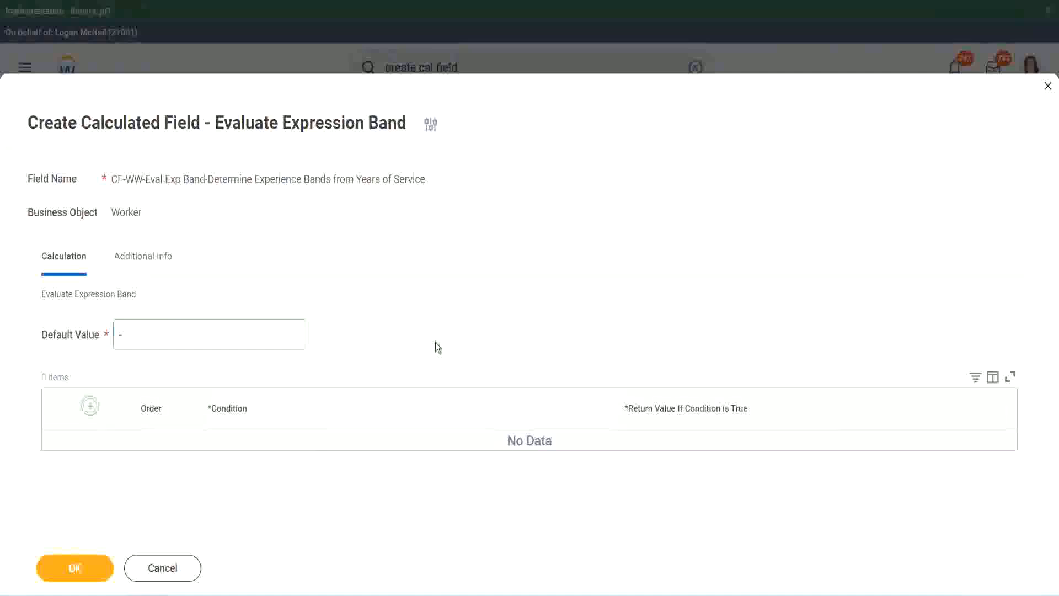
left_click(409, 441)
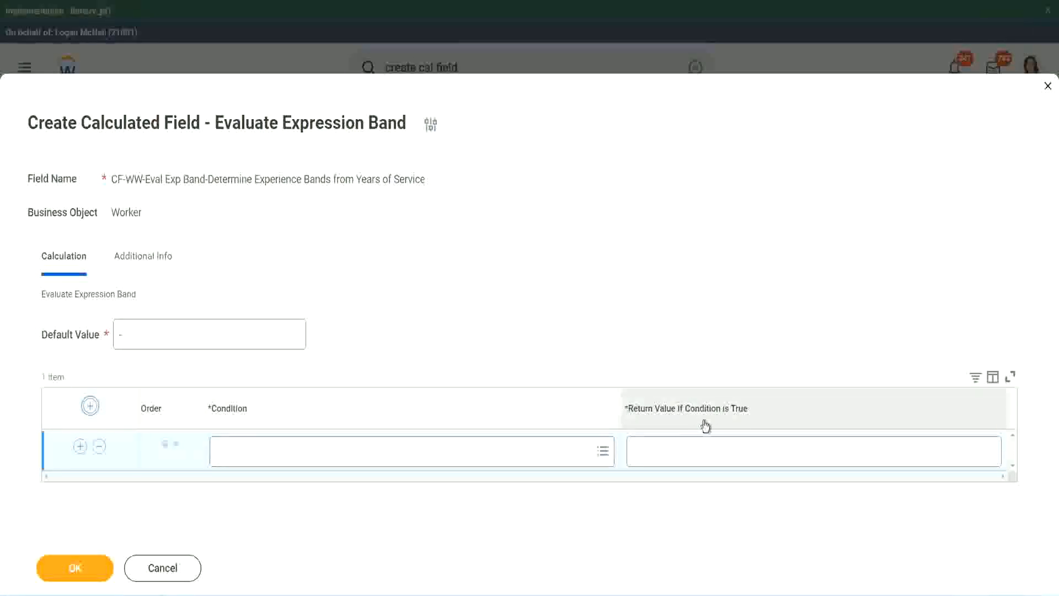
left_click(690, 453)
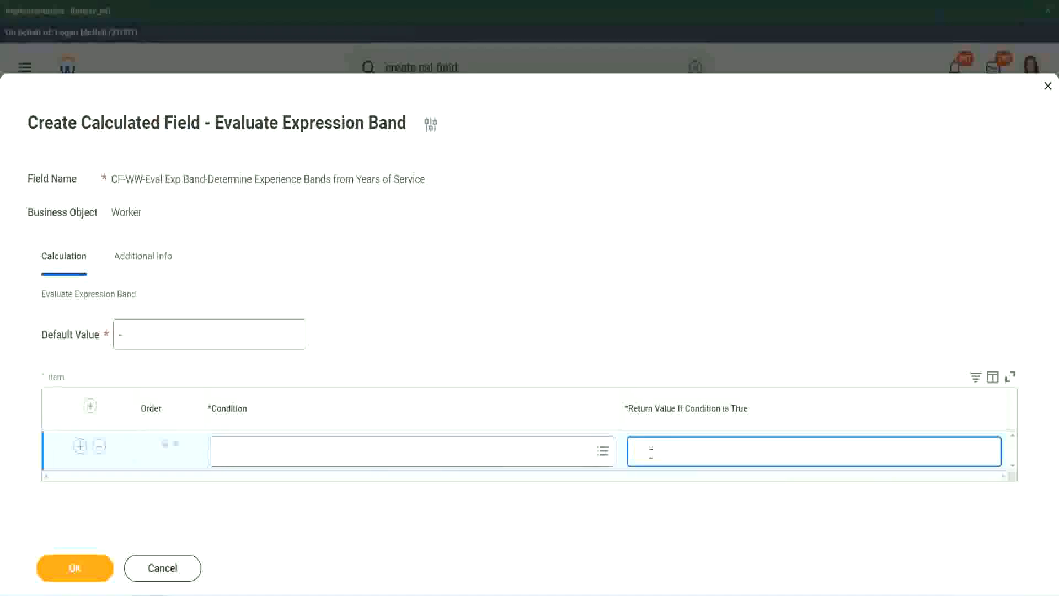
type("adkadjaidjaijdi")
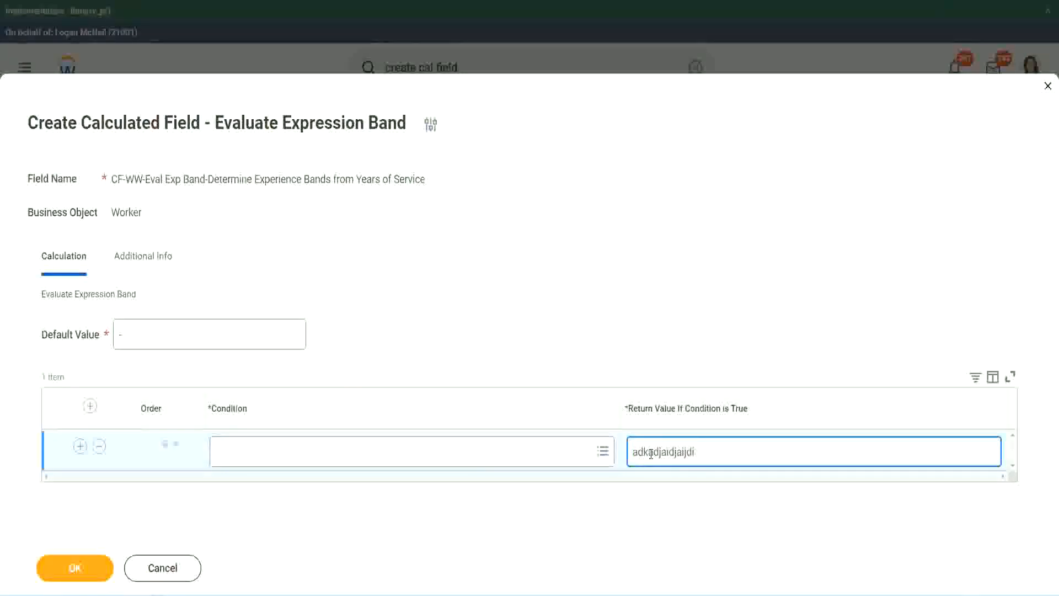
key("BackSpace")
key("BackSpace")
key("BackSpace")
key("BackSpace")
key("BackSpace")
key("BackSpace")
key("BackSpace")
key("BackSpace")
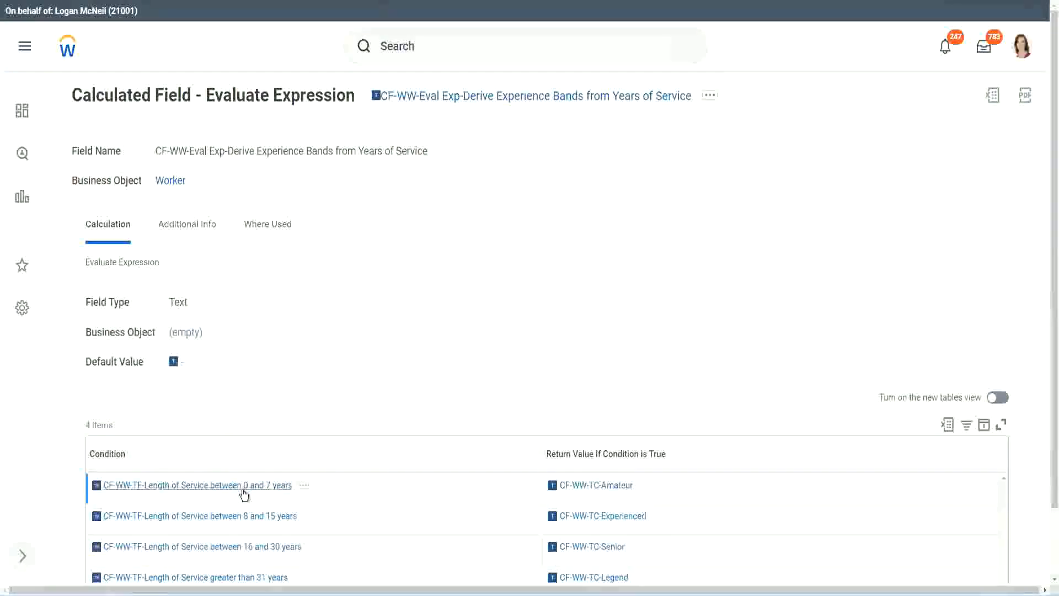
Copy "CF-WW-TF-Length of Service between 0 and 7 years" from the existing evaluate expression field and enter it as the first row's condition.
right_click(243, 486)
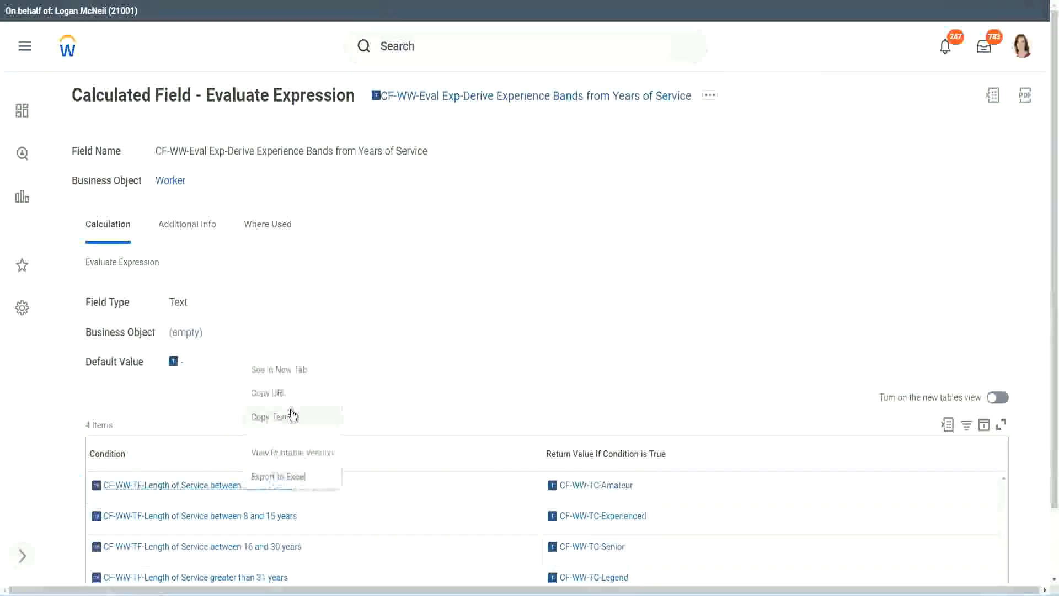
left_click(283, 418)
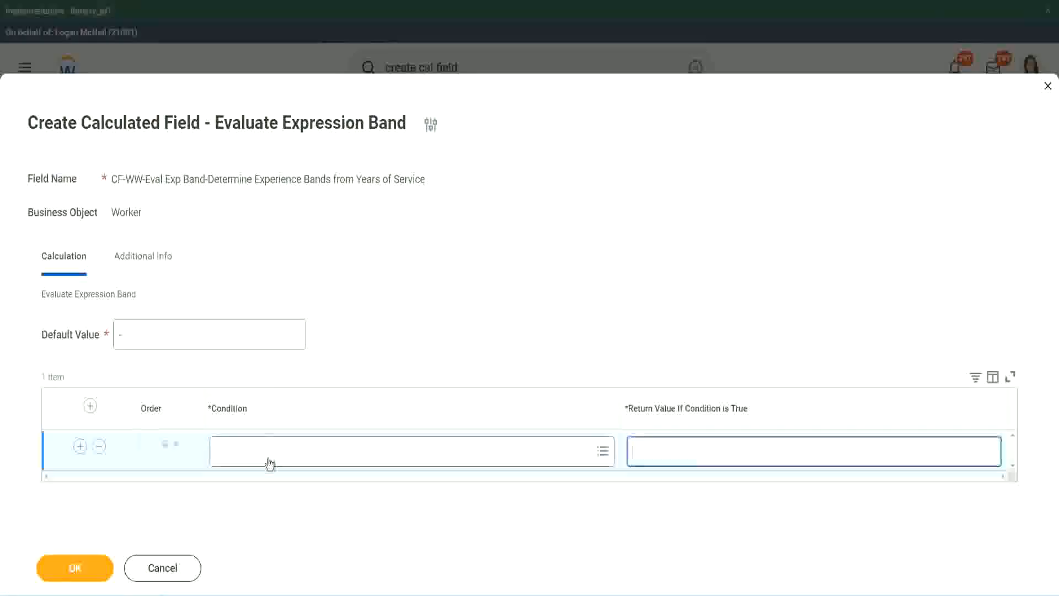
left_click(270, 461)
type("CF-WW-TF-Length of Service between 0 and 7 years")
key("Return")
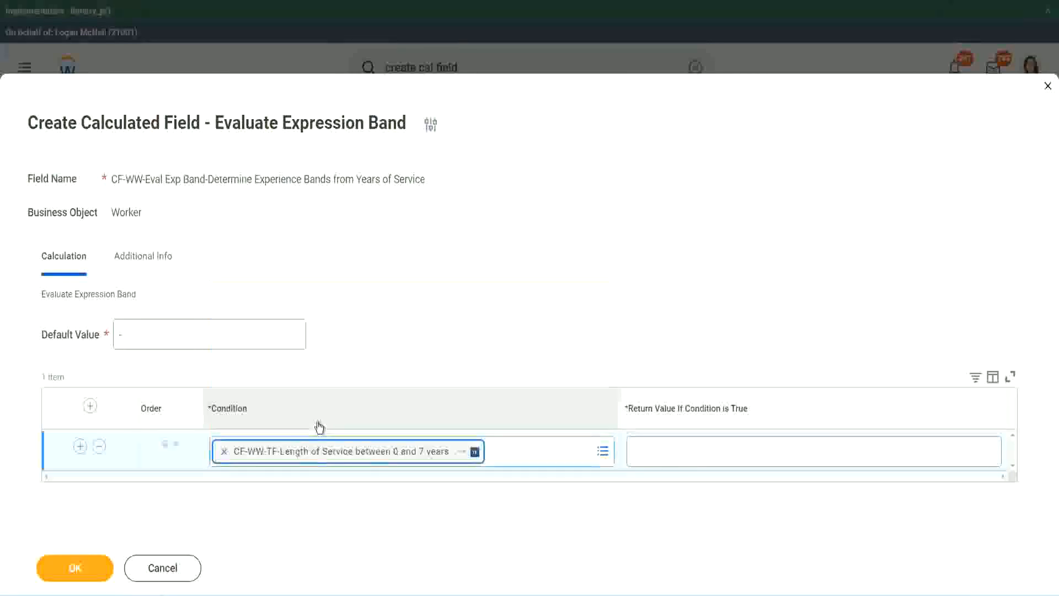
Set the first row's return value to "Amateur" and add three more condition rows.
left_click(670, 441)
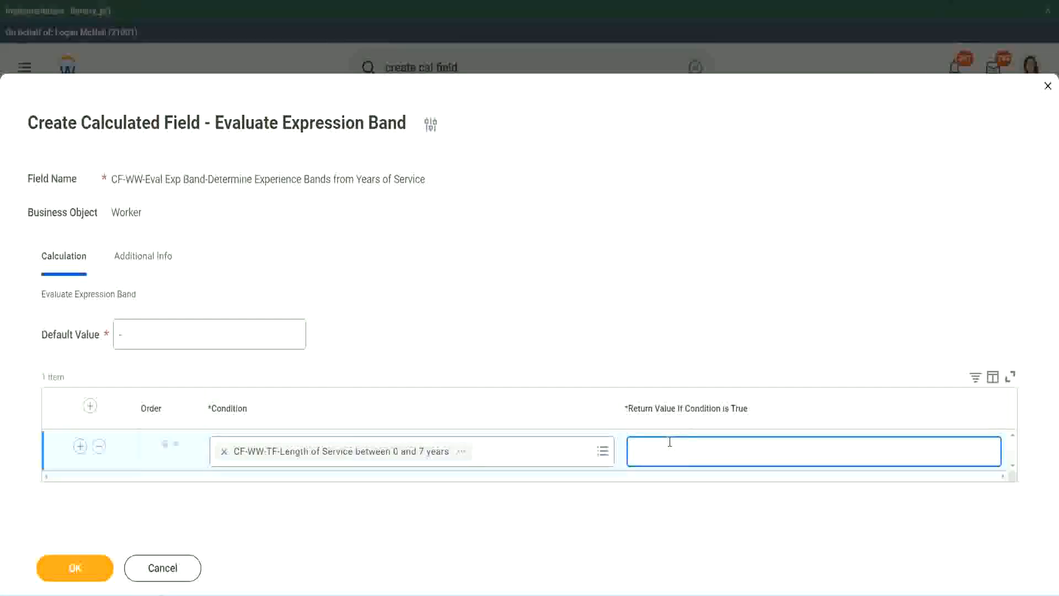
type("Amateur")
left_click(80, 445)
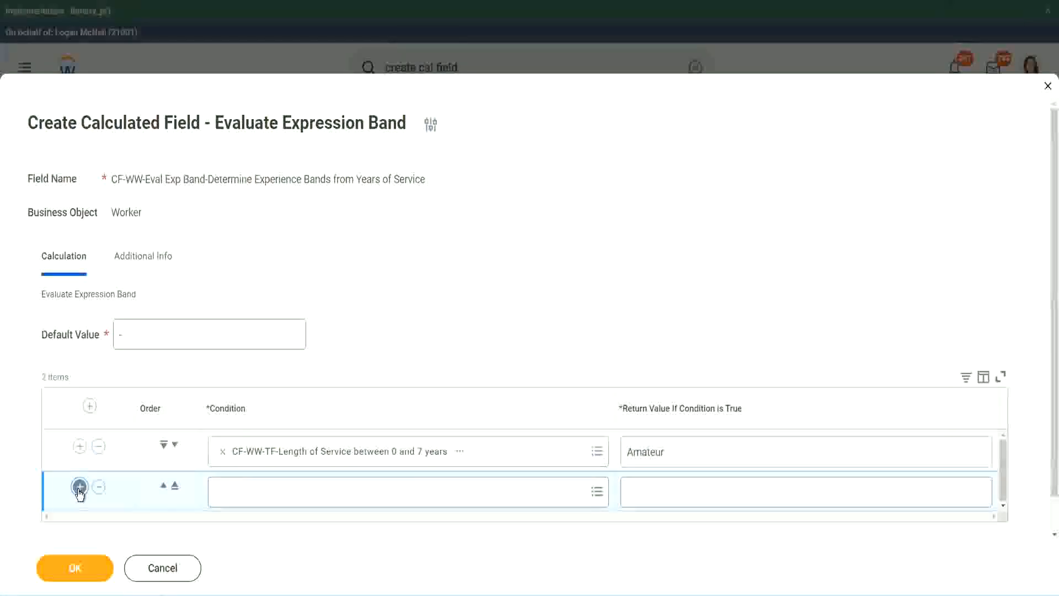
left_click(79, 487)
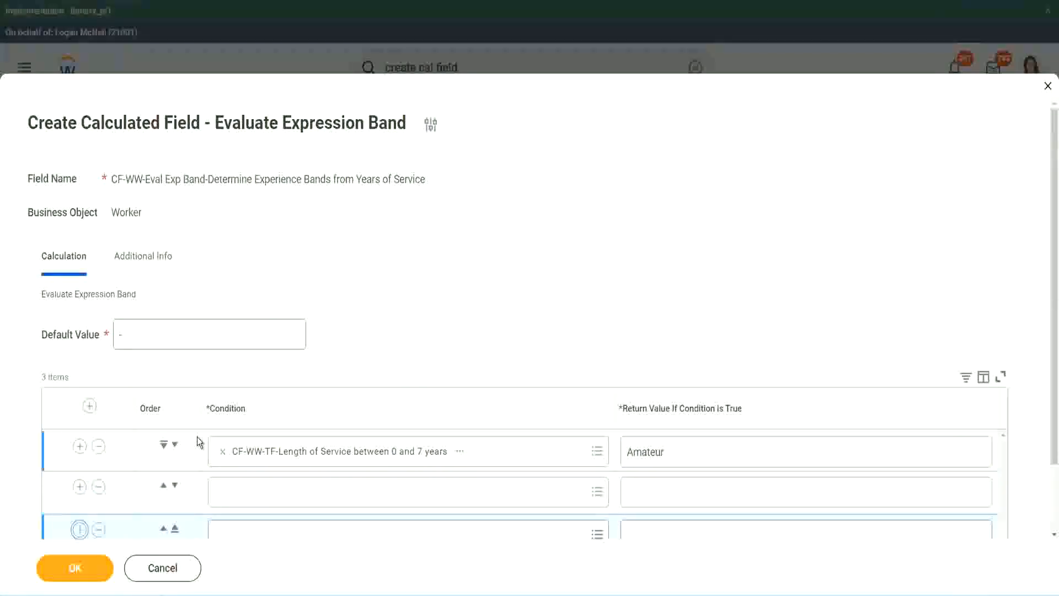
left_click(79, 448)
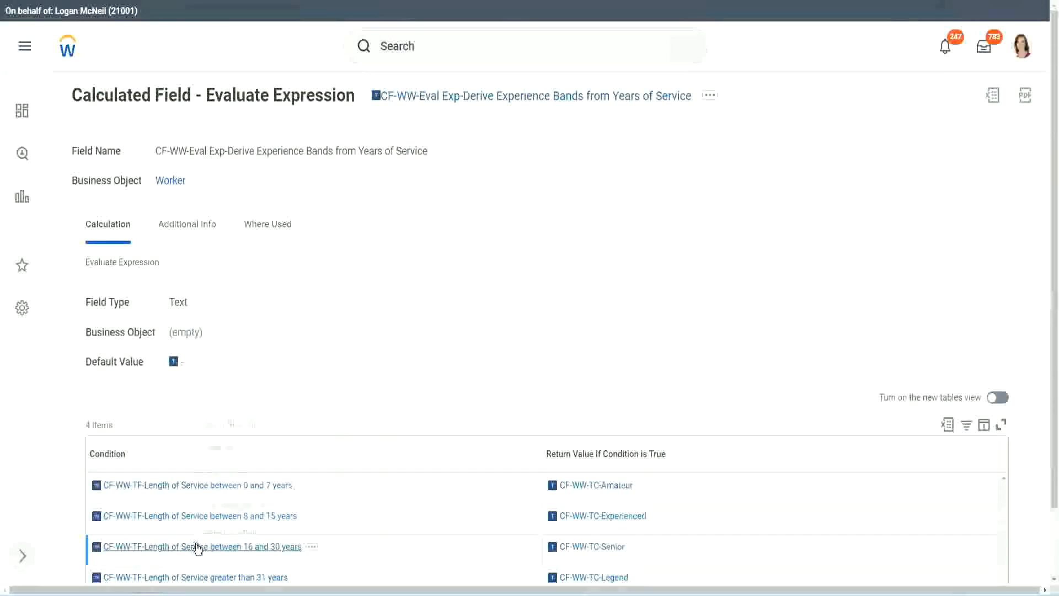
Copy "CF-WW-TF-Length of Service between 16 and 30 years" from the existing field, enter it as a condition, and move it to the third row.
right_click(199, 546)
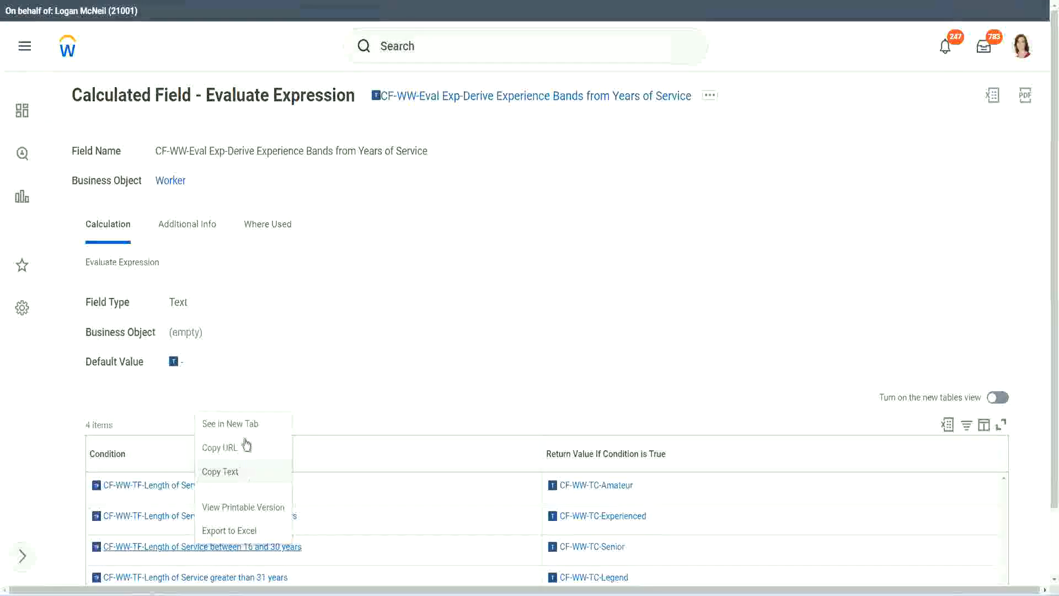
left_click(243, 445)
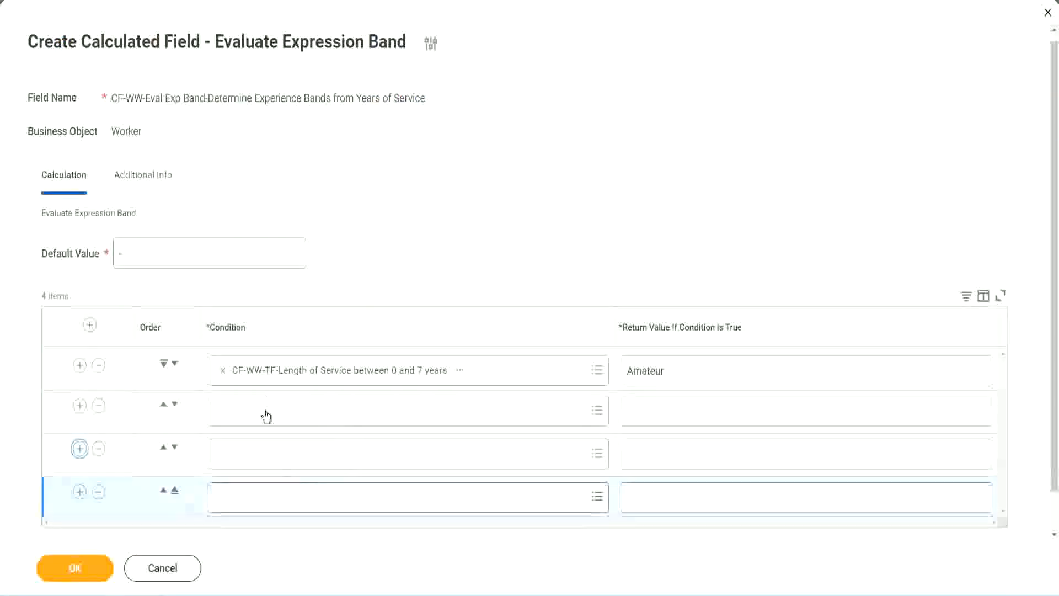
left_click(267, 410)
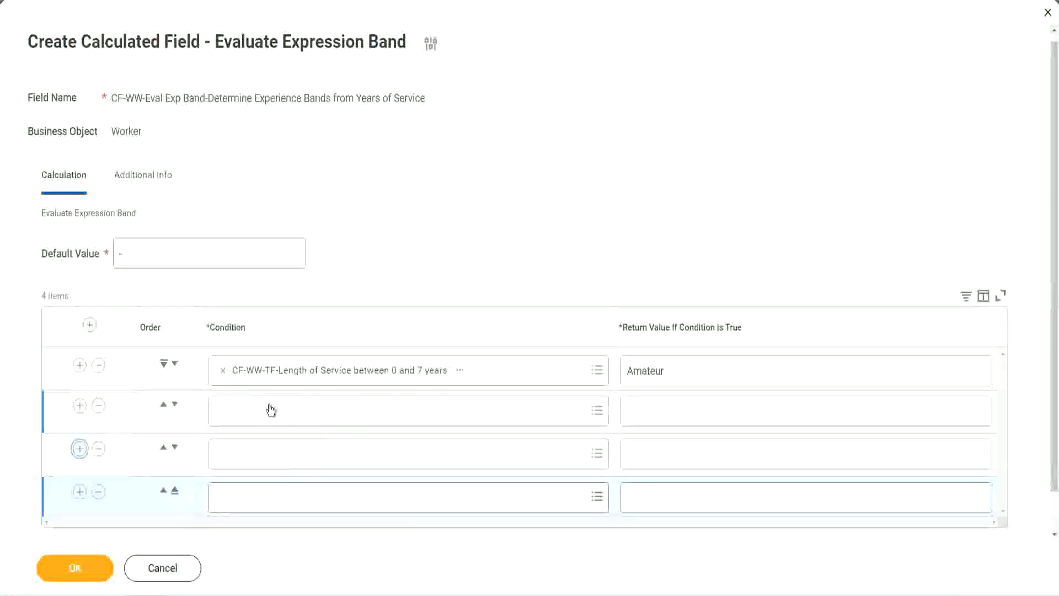
type("CF-WW-TF-Length of Service between 16 and 30 years")
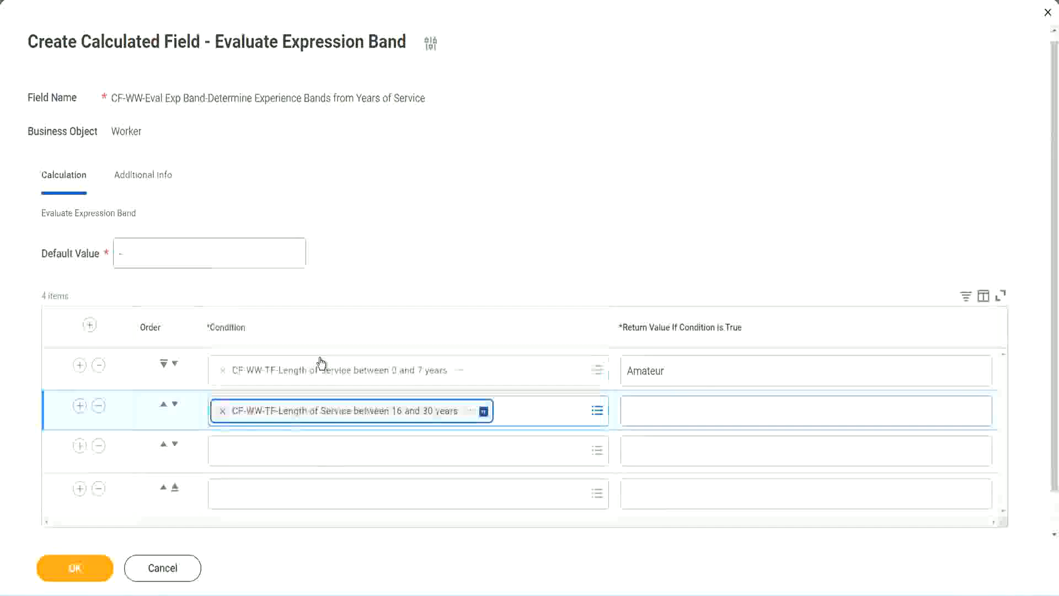
left_click(175, 404)
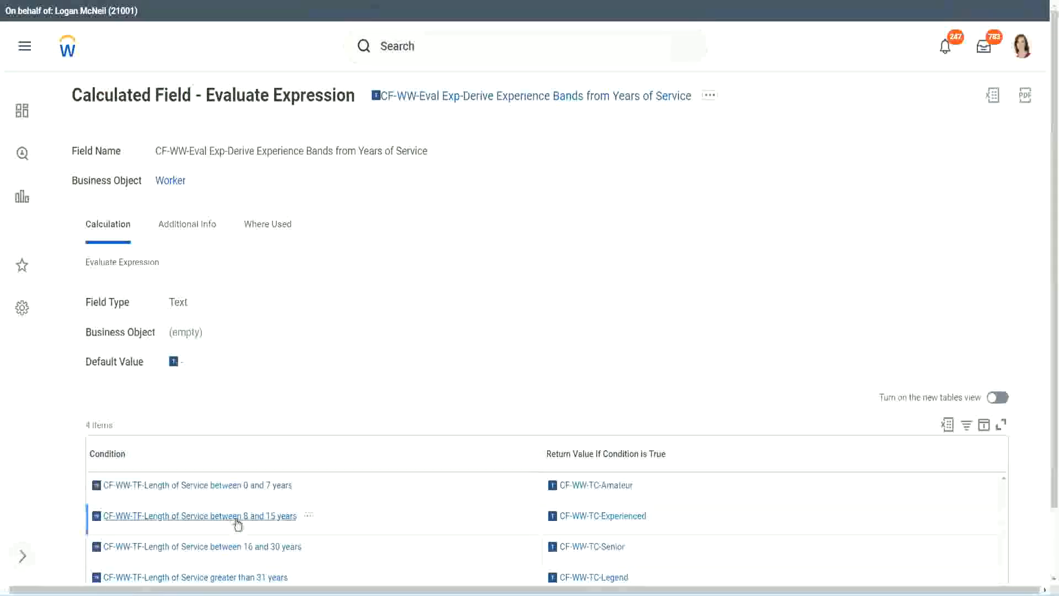
Copy "CF-WW-TF-Length of Service between 8 and 15 years" from the existing evaluate expression field and enter it as the second row's condition.
right_click(238, 524)
left_click(269, 445)
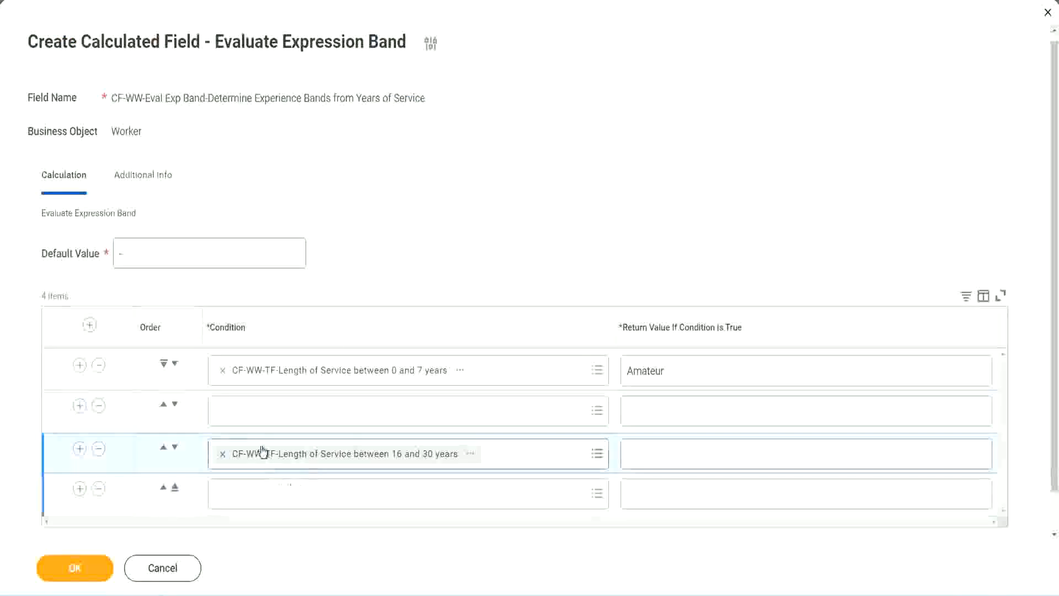
left_click(266, 422)
key("ctrl+v")
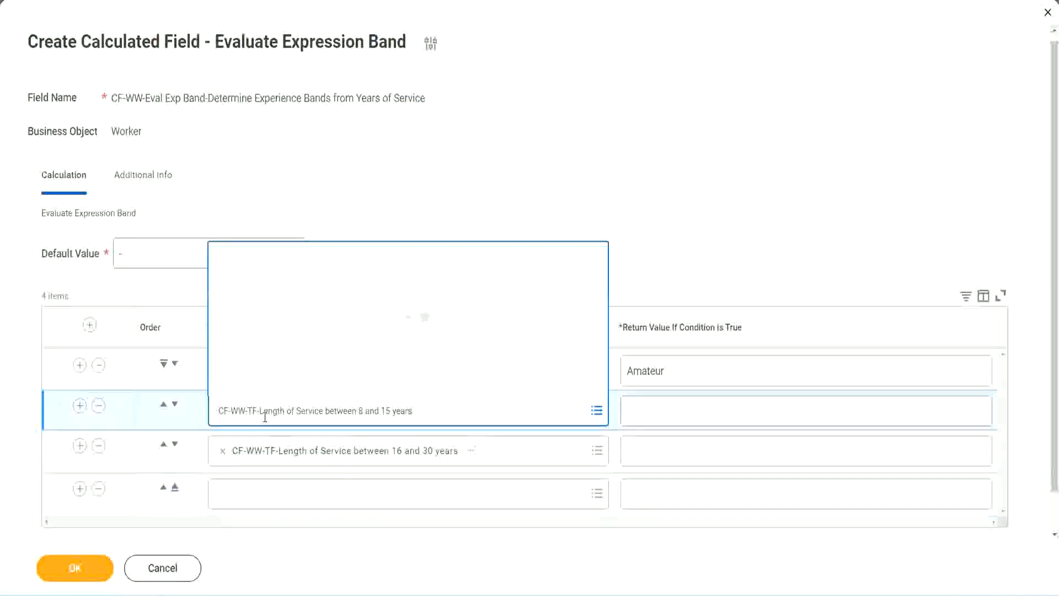
key("Return")
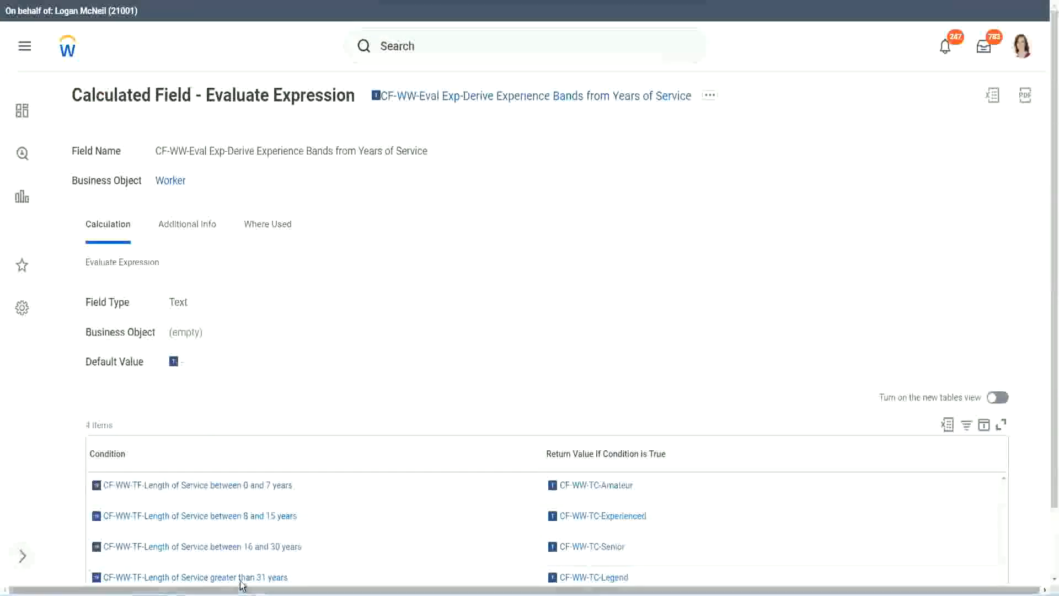
Copy "CF-WW-TF-Length of Service greater than 31 years" from the existing field and enter it as the fourth row's condition.
right_click(302, 548)
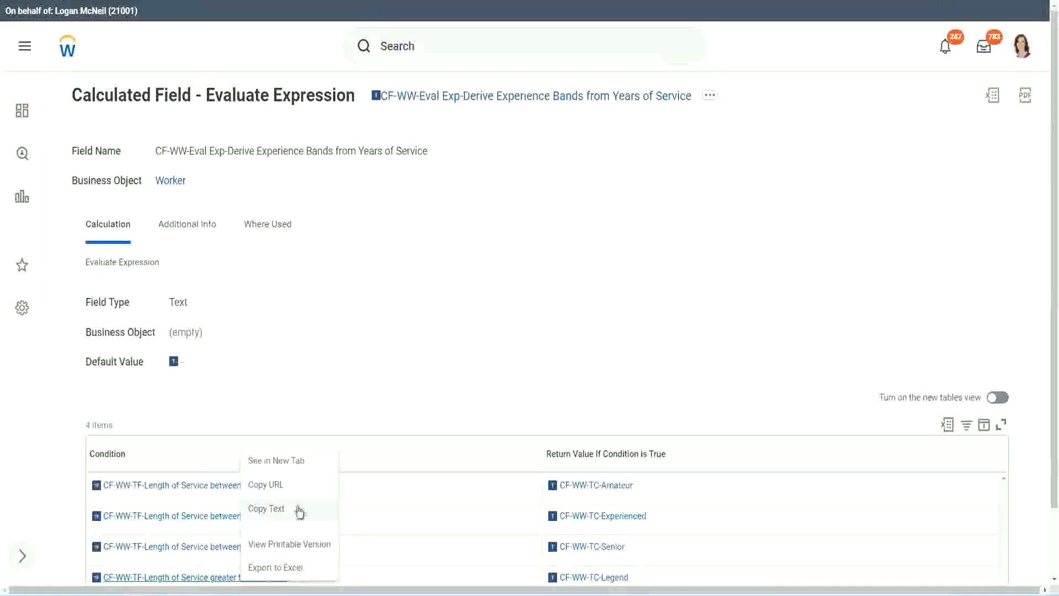
left_click(301, 513)
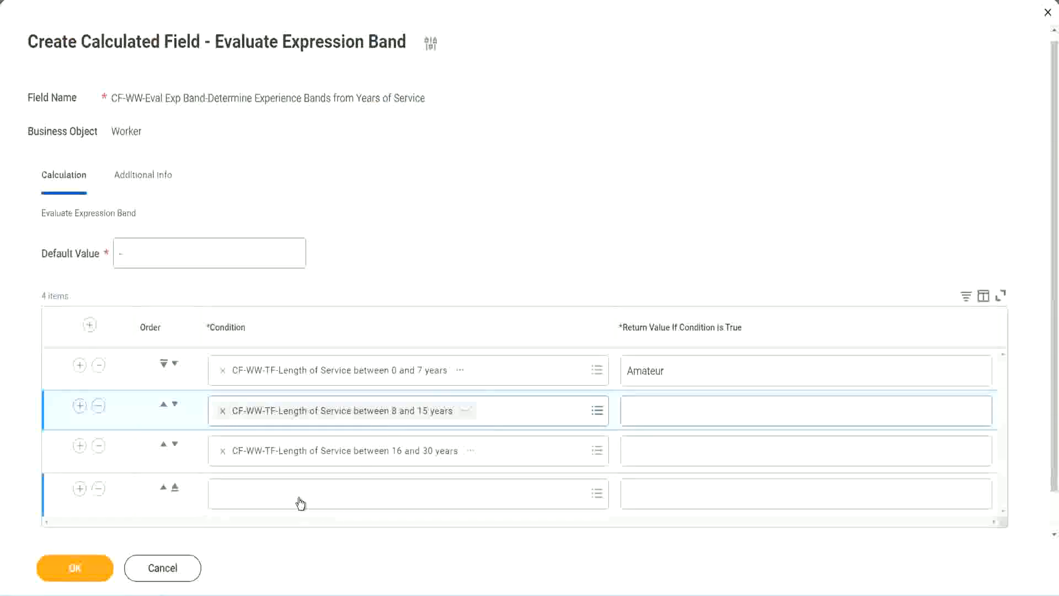
left_click(300, 503)
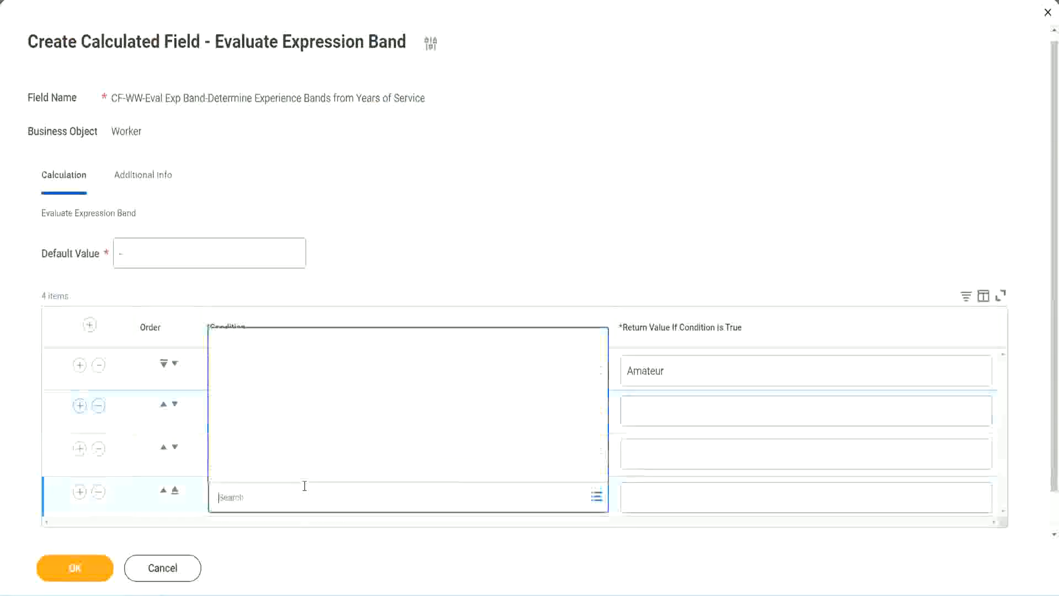
key("ctrl+v")
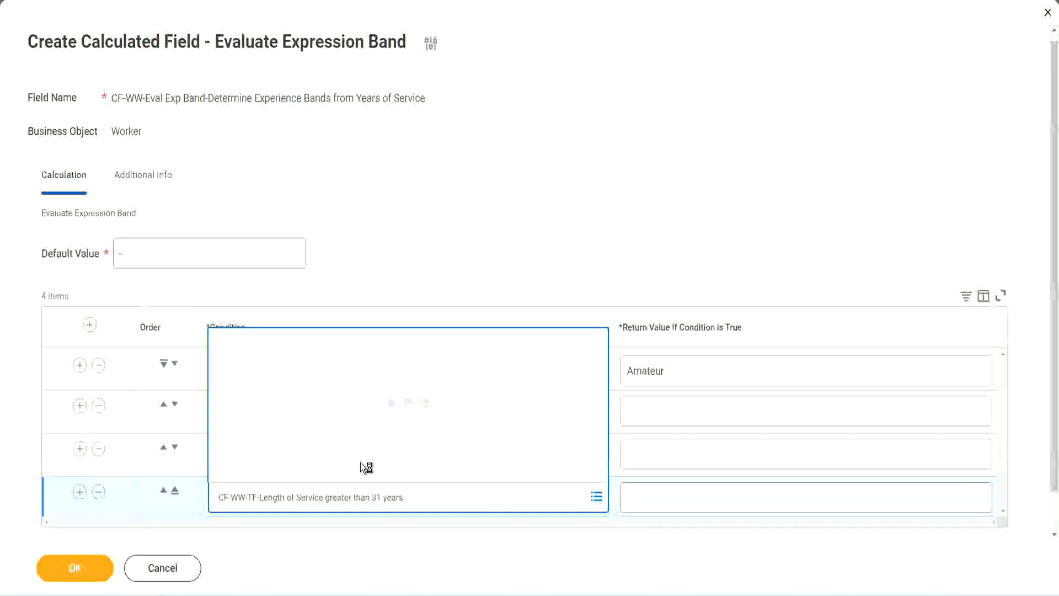
Set the return values to "Legend" for row four, "Senior" for row three and "Experienced" for row two, and save the calculated field.
left_click(696, 496)
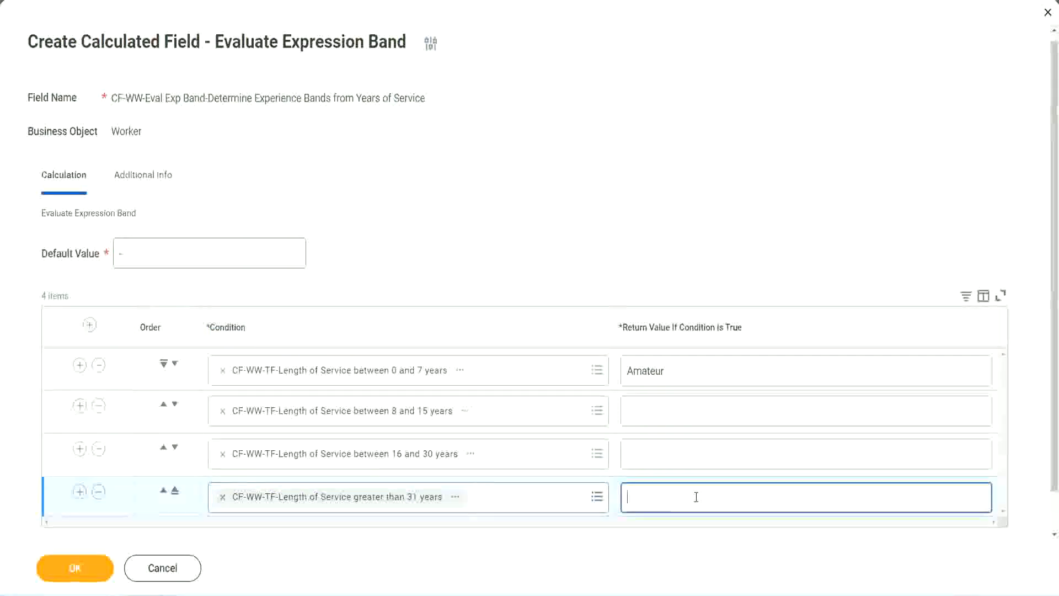
type("Le")
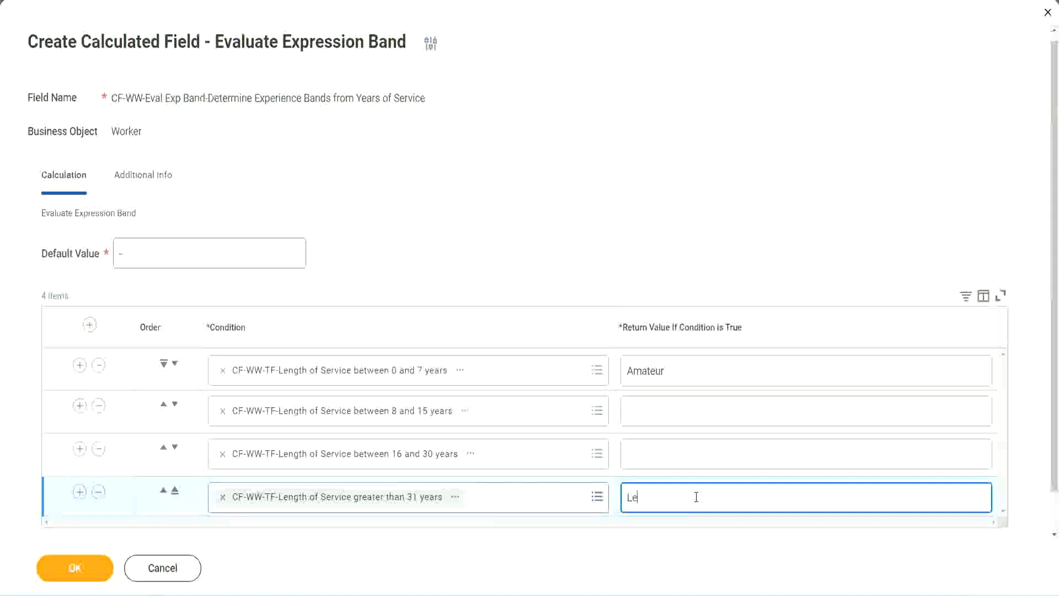
type("gend")
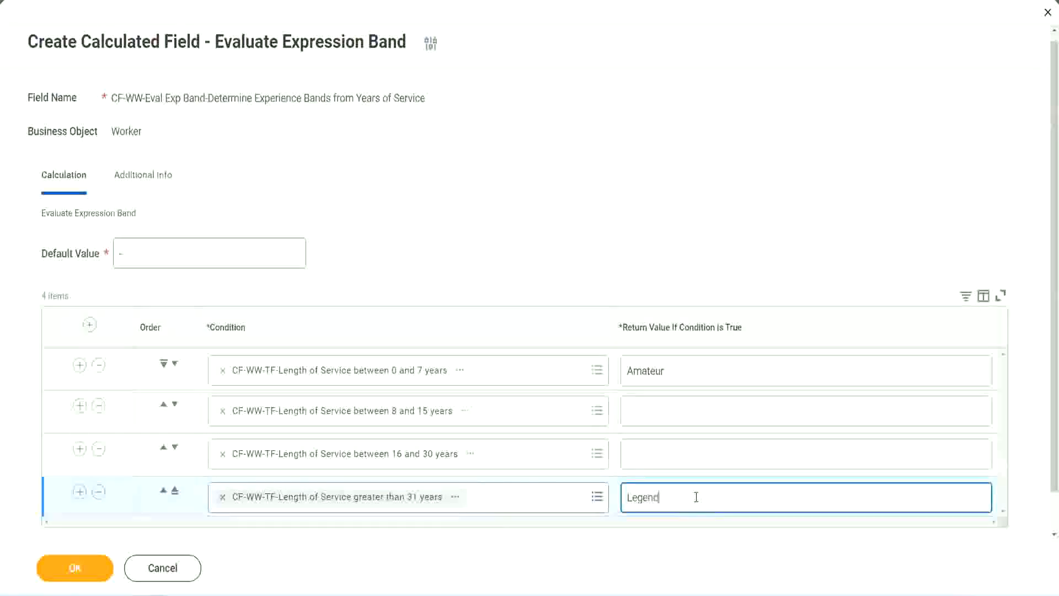
left_click(651, 453)
type("senior")
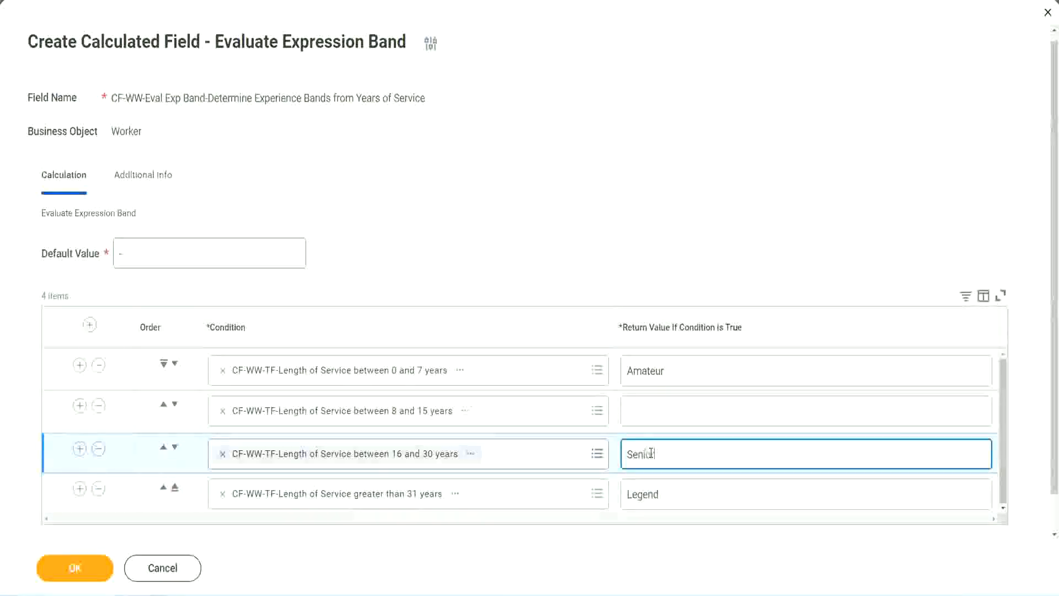
left_click(668, 412)
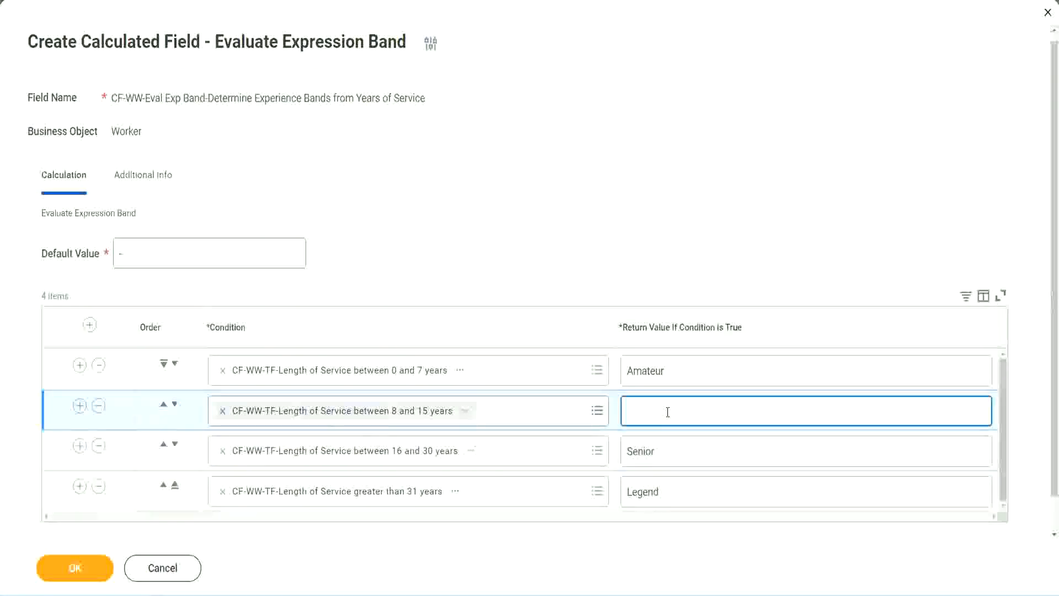
type("Experienced")
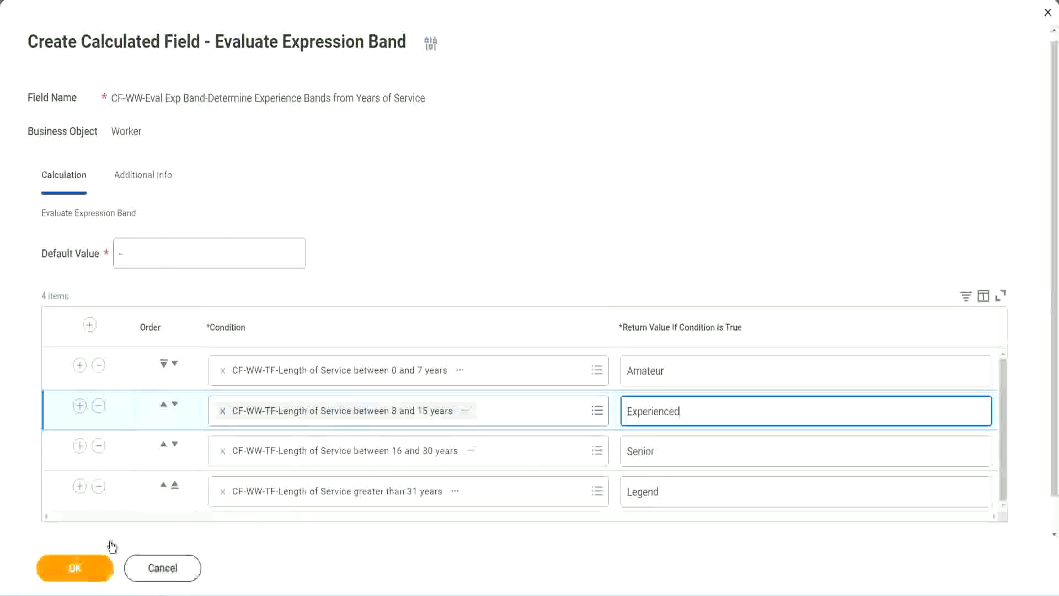
left_click(103, 559)
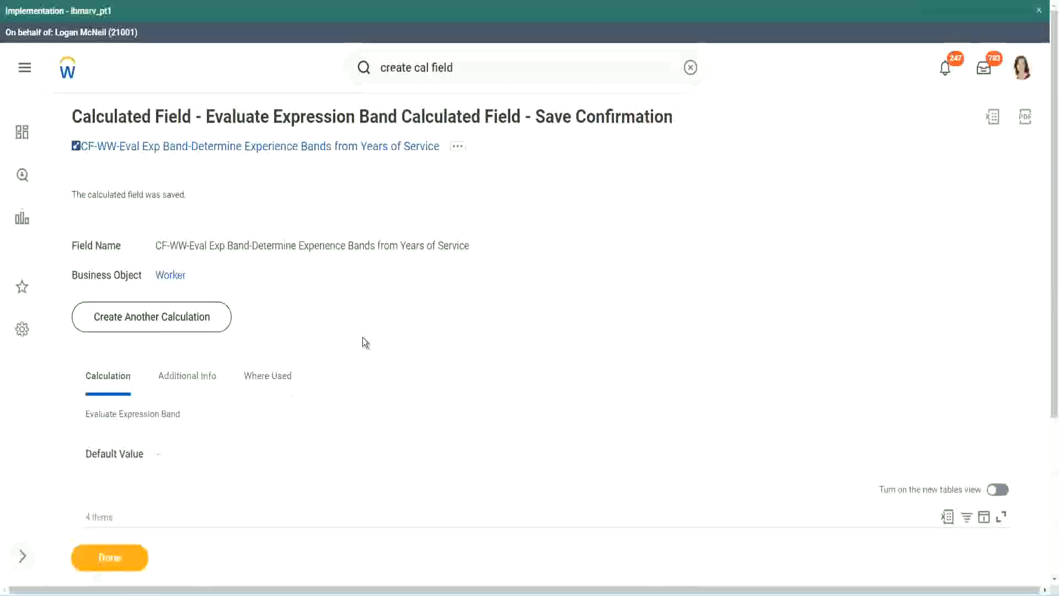
Check the return values of the four saved conditions and copy the name of the new Evaluate Expression Band field.
scroll(362, 336, "down", 3)
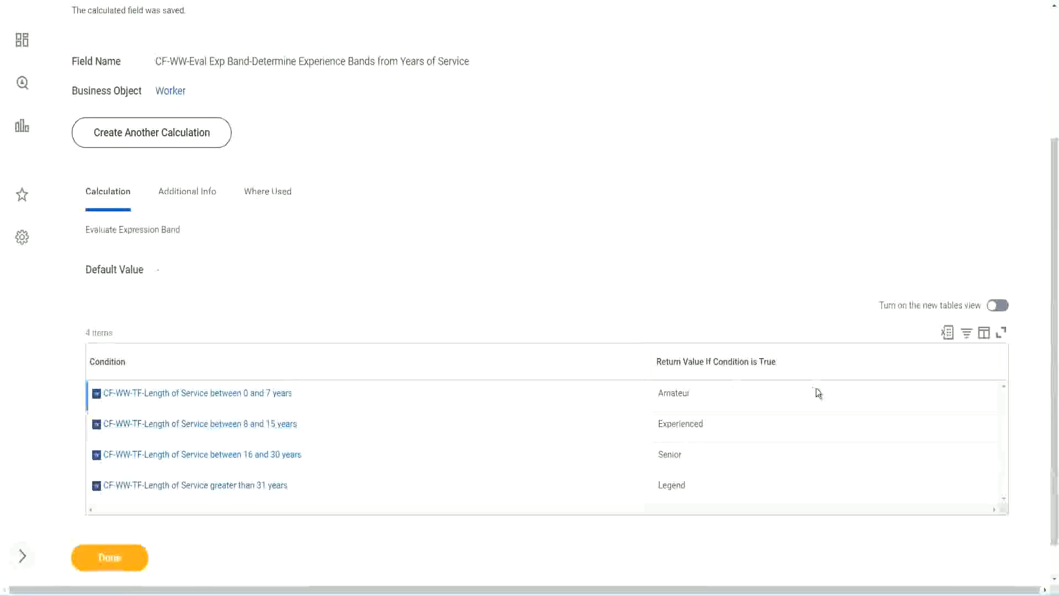
double_click(674, 392)
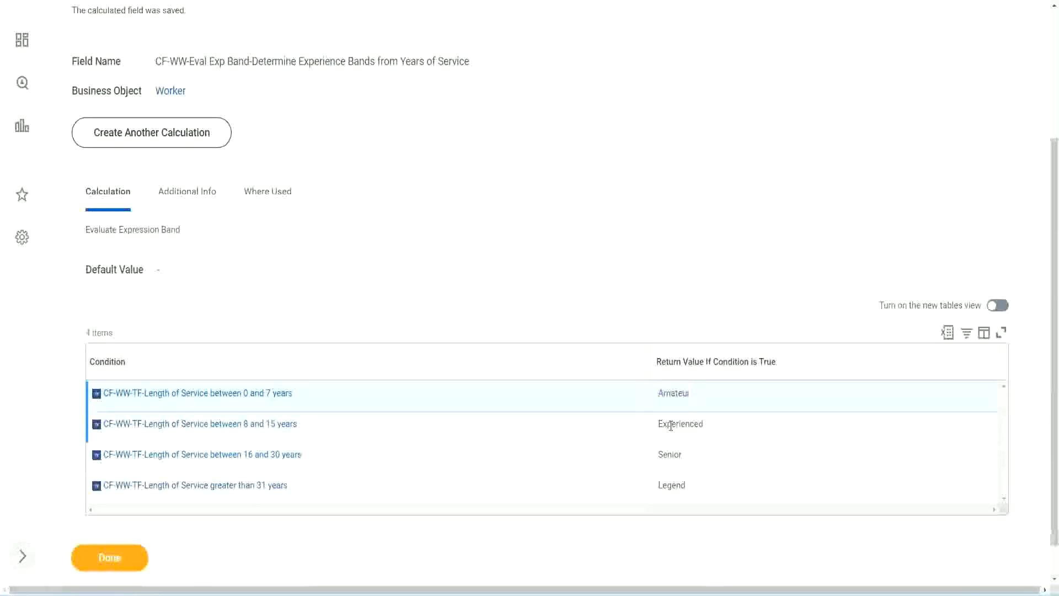
double_click(669, 424)
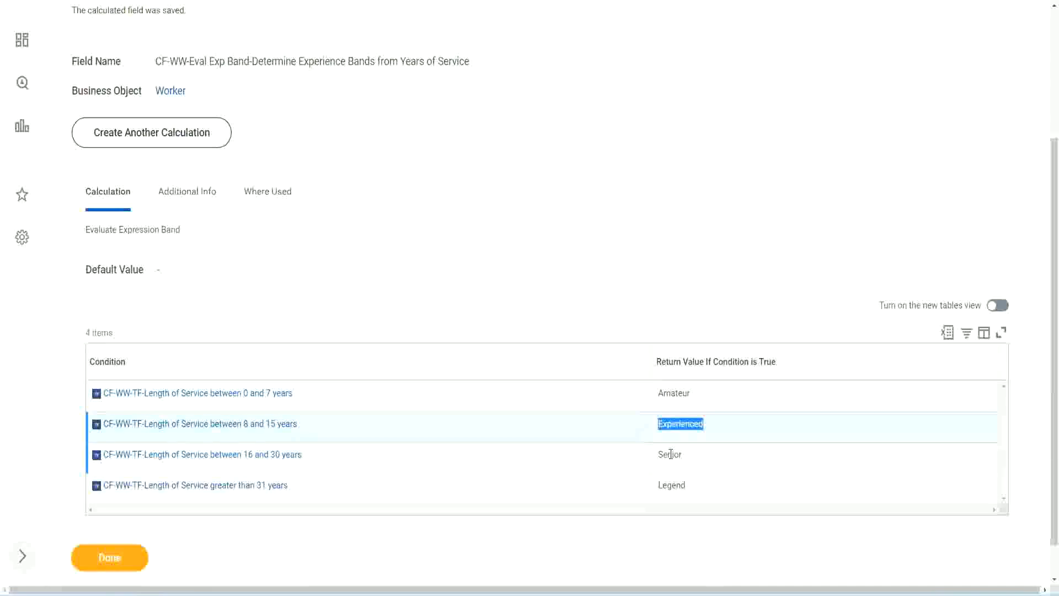
double_click(670, 453)
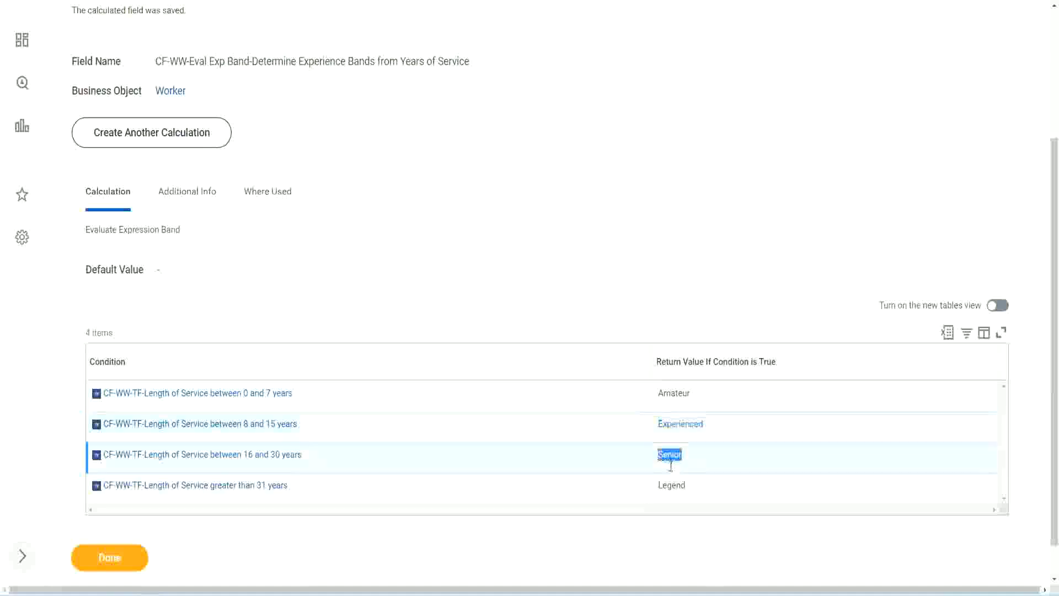
left_click(673, 483)
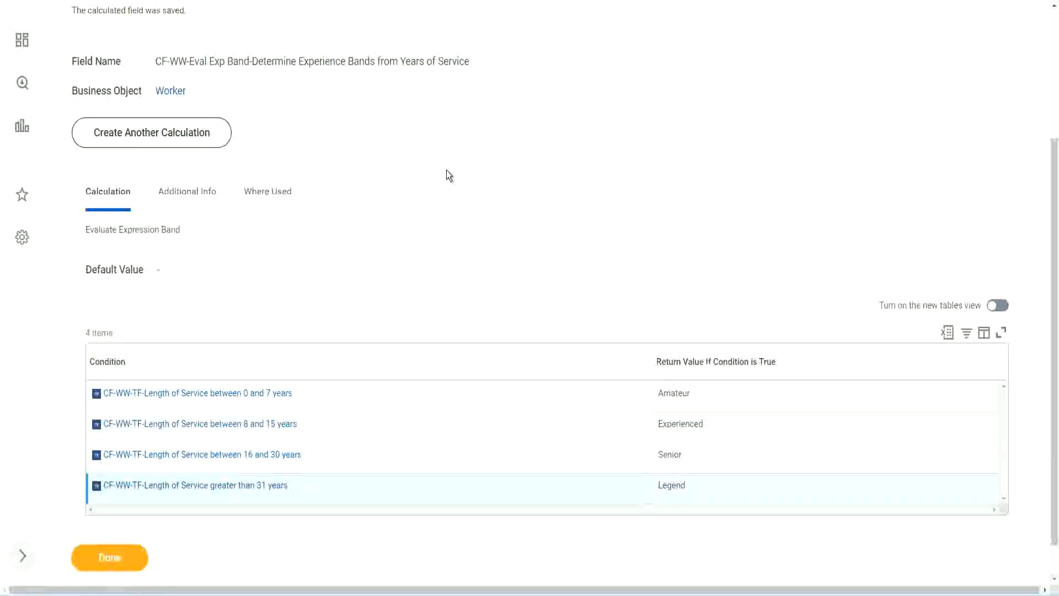
scroll(448, 174, "up", 5)
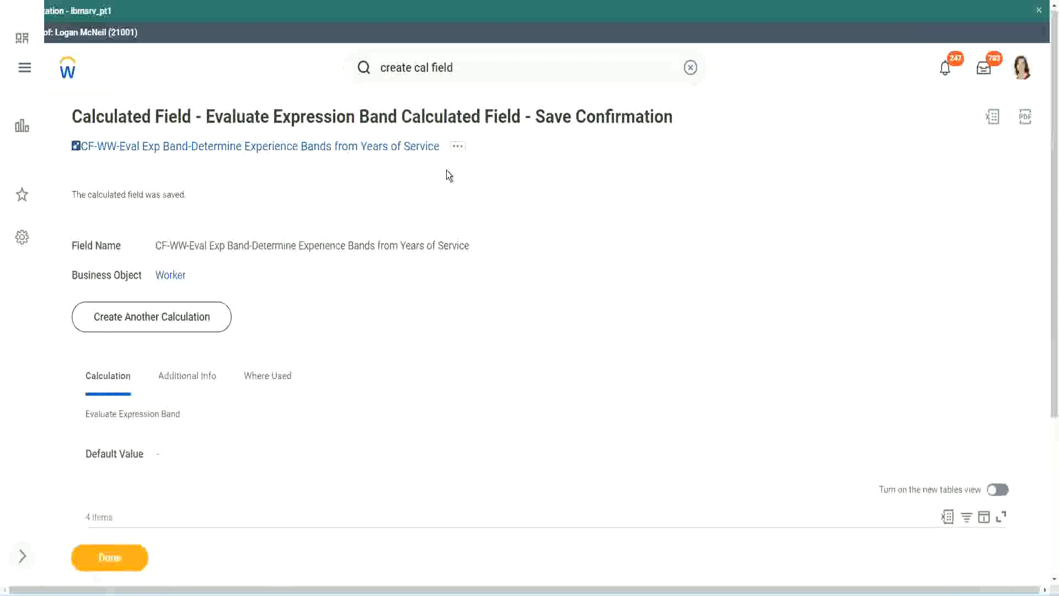
right_click(347, 148)
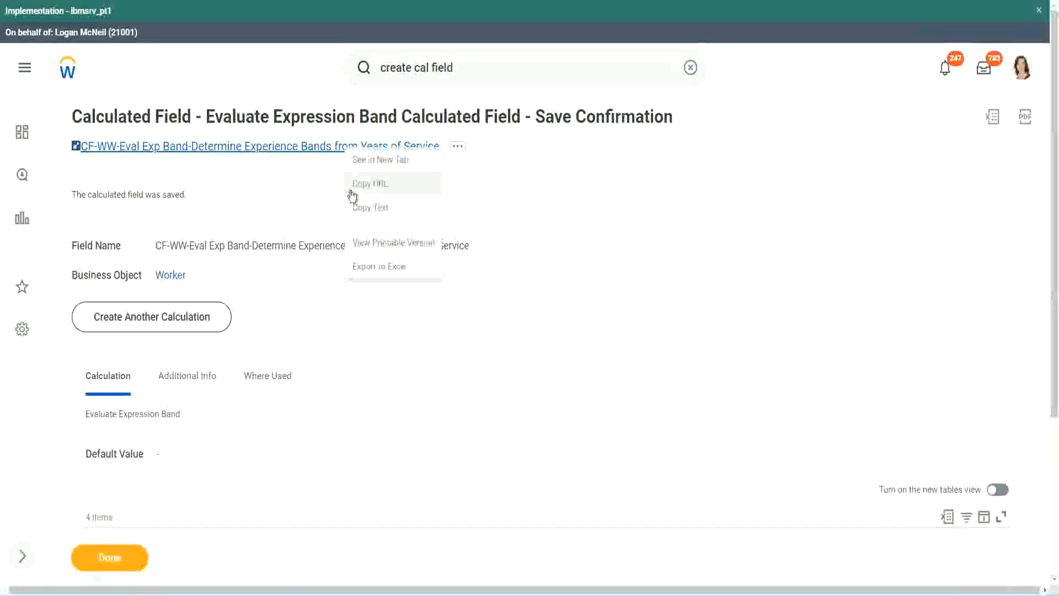
left_click(366, 210)
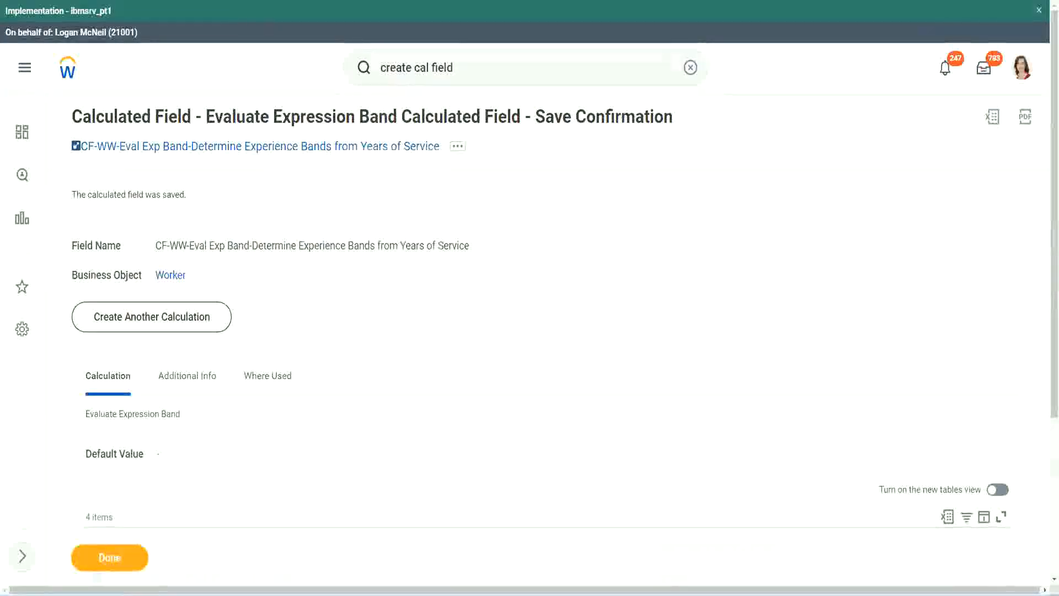
Review the saved field's conditions and return values, along with the function overview slide and the experience band notes in Notepad++.
scroll(350, 426, "down", 3)
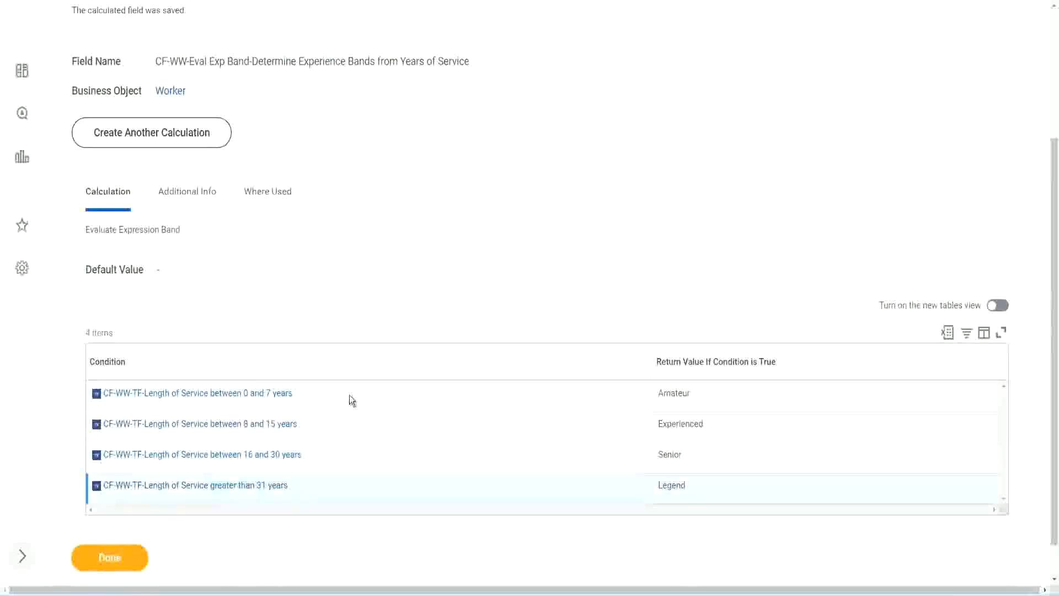
scroll(350, 395, "down", 1)
scroll(369, 248, "up", 3)
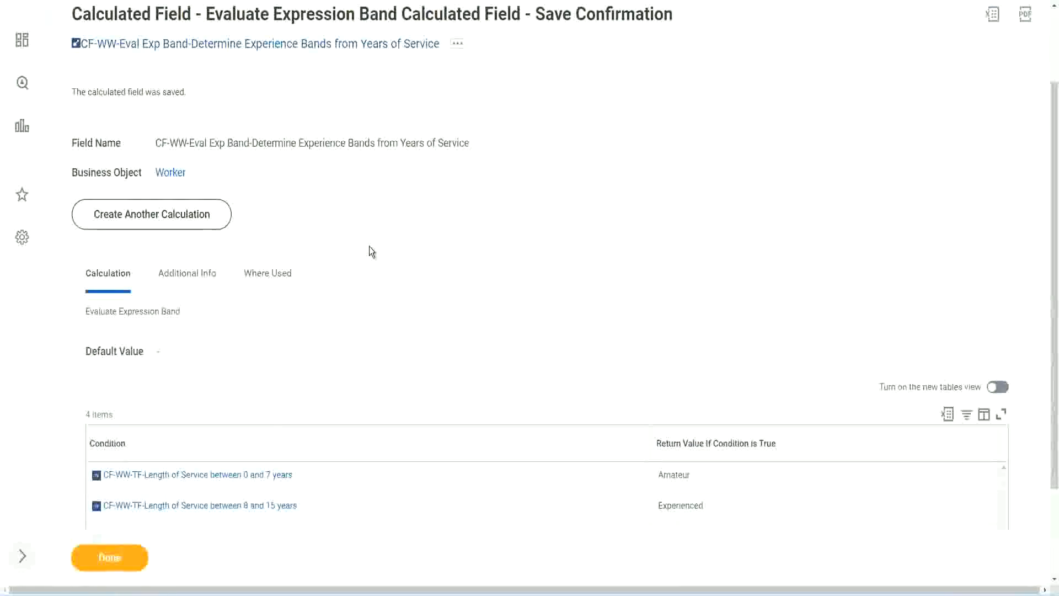
scroll(369, 246, "down", 2)
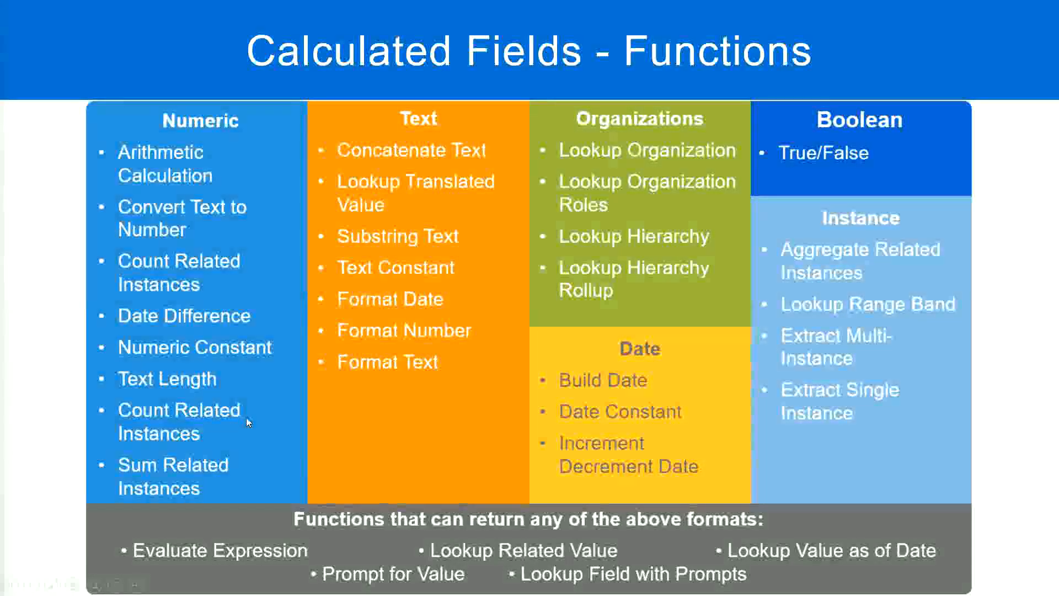
key("alt+Tab")
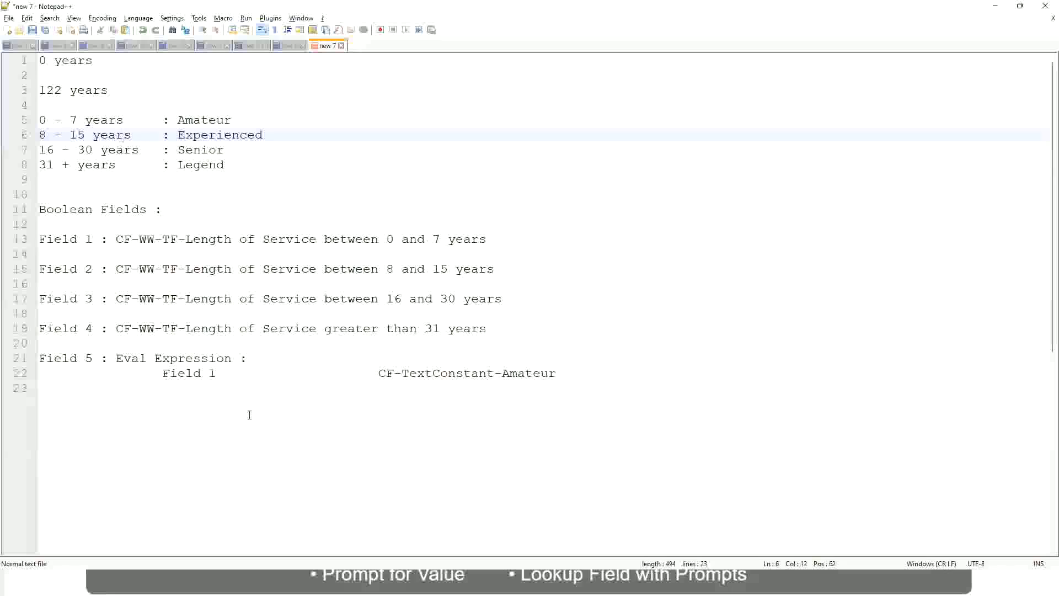
key("alt+Tab")
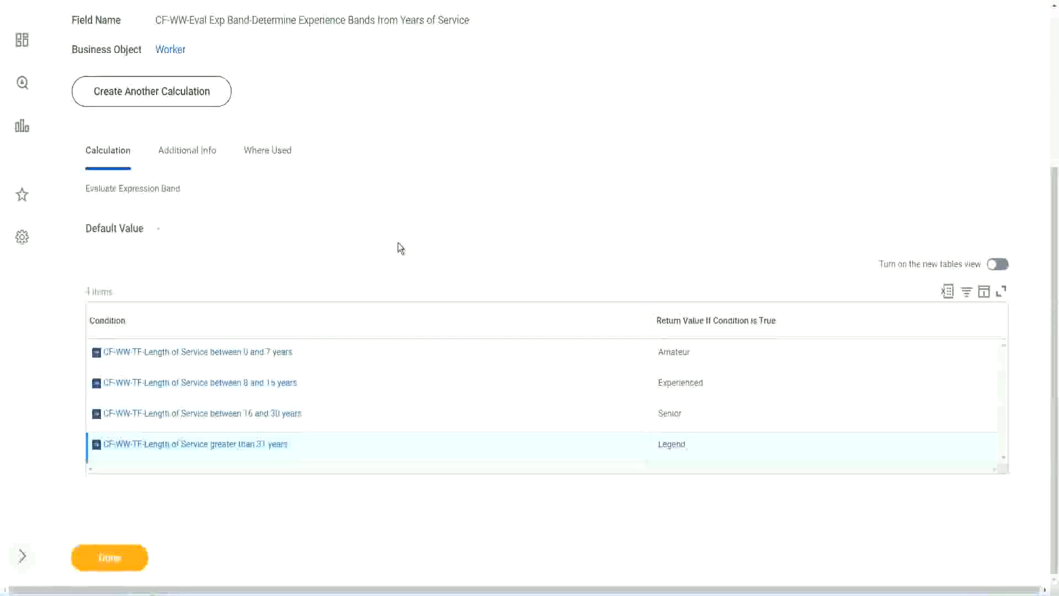
scroll(398, 243, "up", 1)
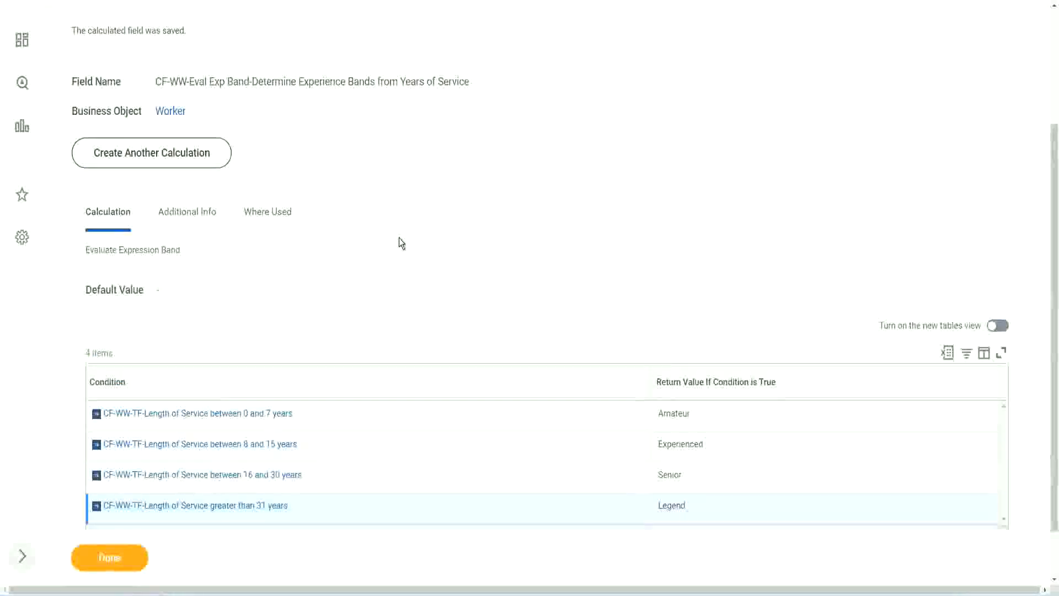
scroll(399, 241, "up", 3)
scroll(399, 242, "down", 4)
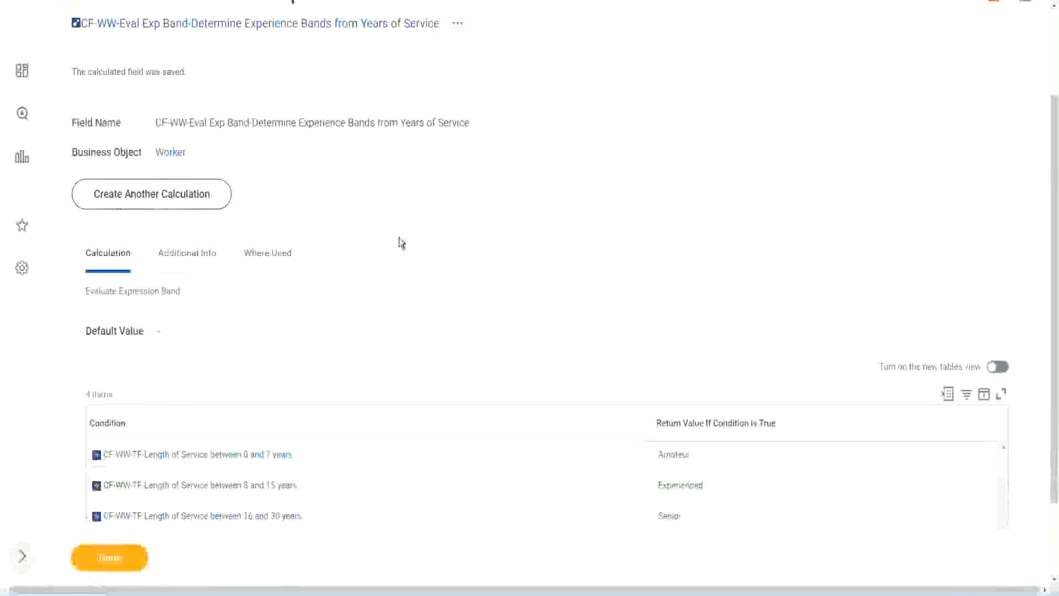
Close the save confirmation and open the custom report "WW Employee Details" for editing.
left_click(123, 557)
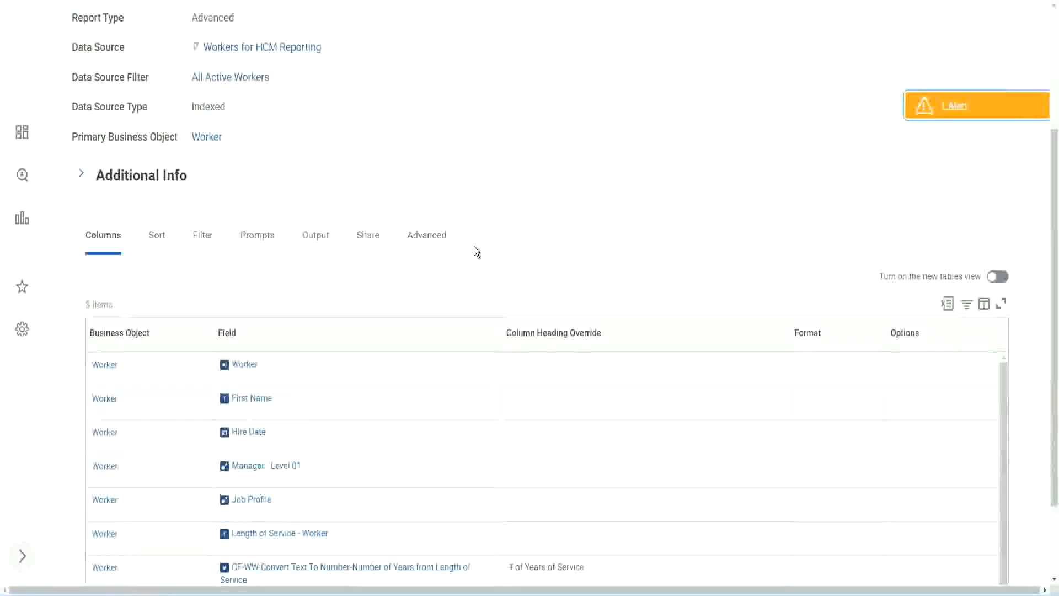
left_click(365, 117)
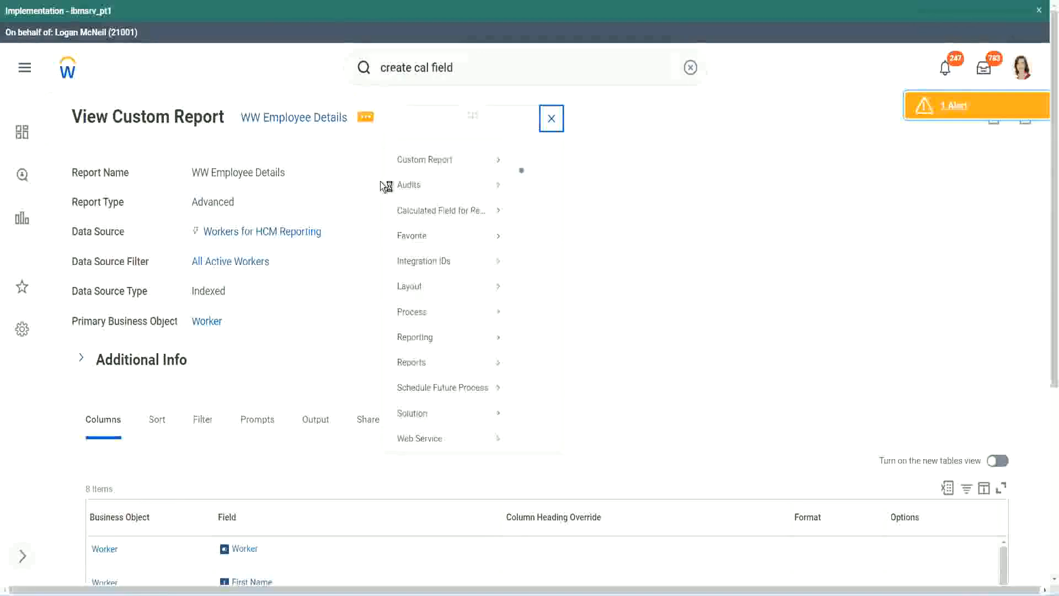
mouse_move(449, 182)
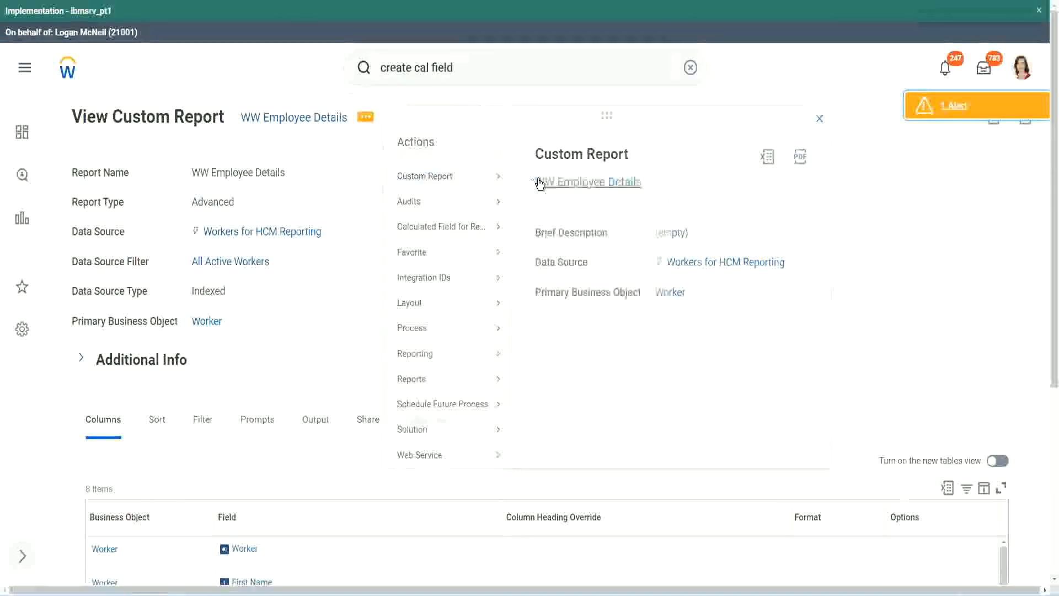
left_click(539, 181)
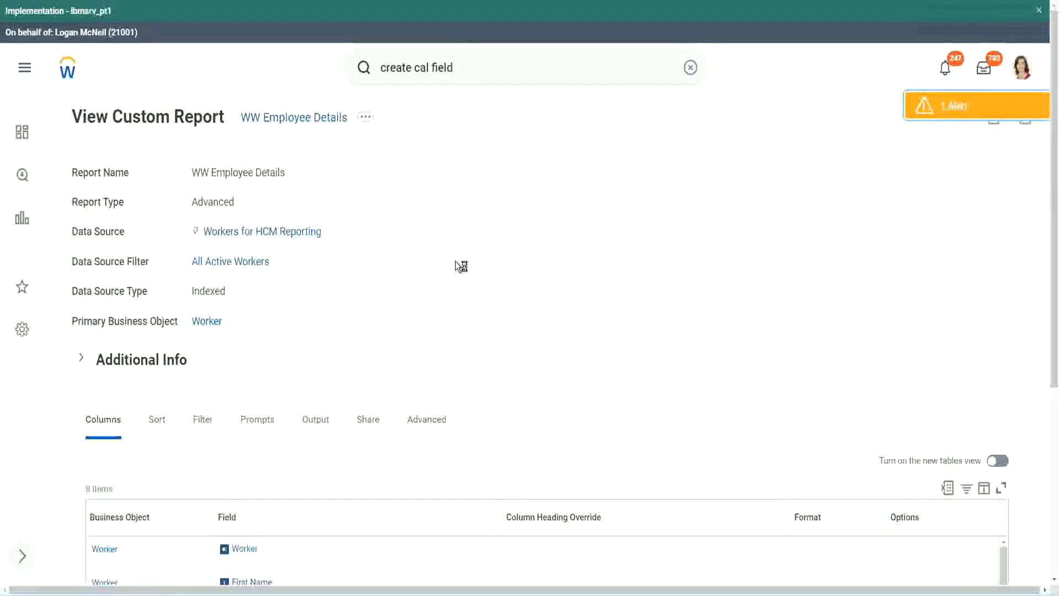
scroll(455, 261, "down", 1)
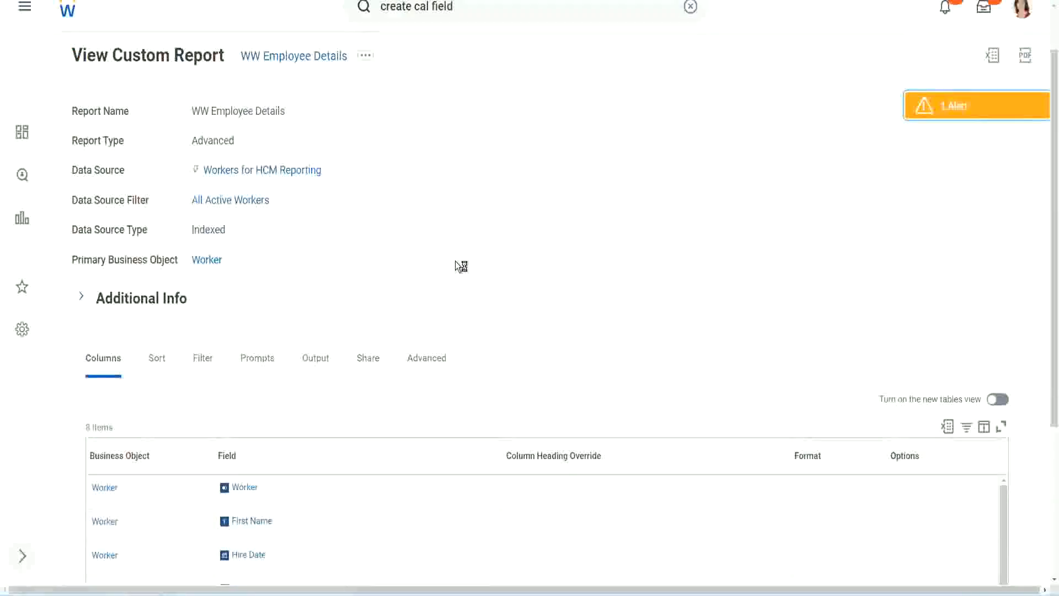
scroll(460, 266, "down", 4)
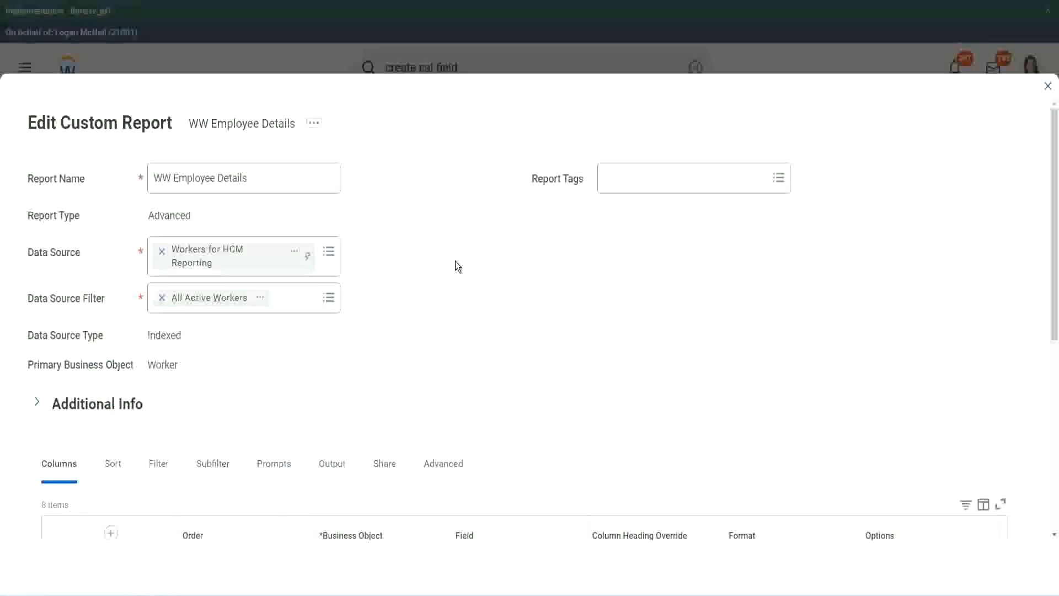
Add a new column row below the existing Experience Bands column of the report.
scroll(457, 265, "down", 8)
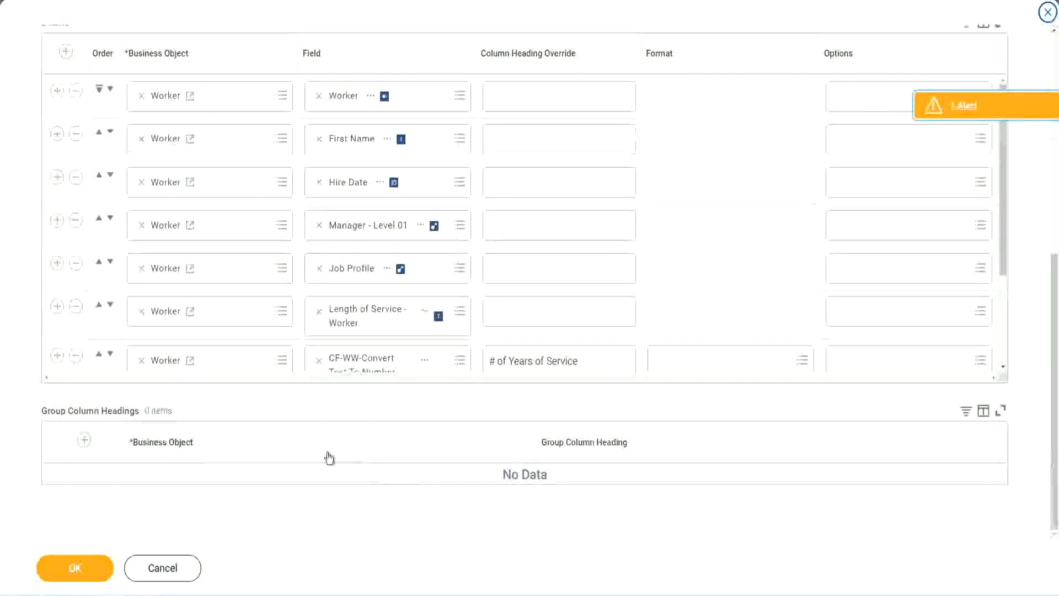
scroll(188, 302, "down", 3)
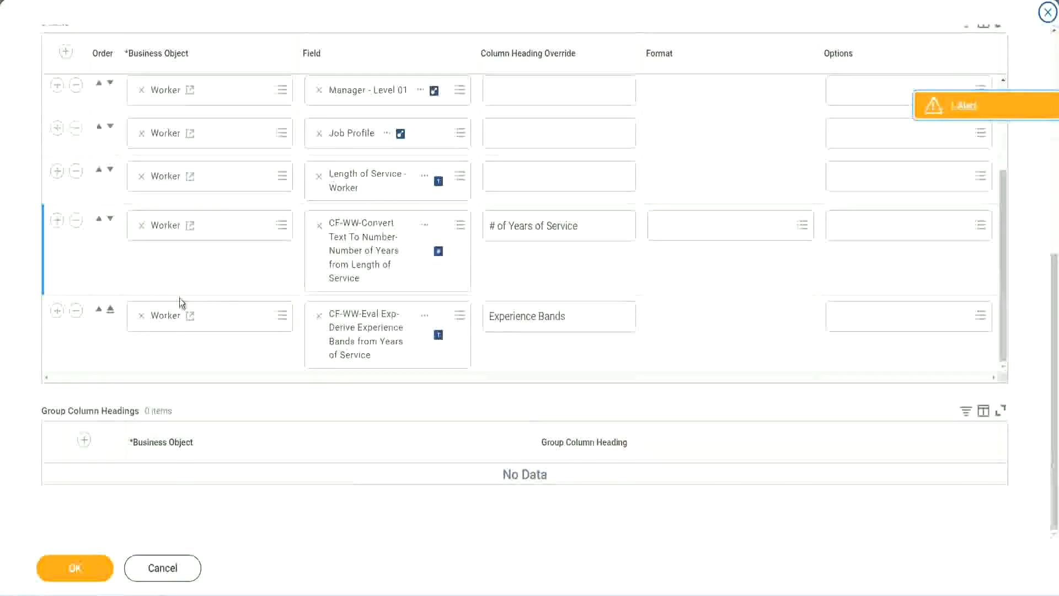
left_click(57, 310)
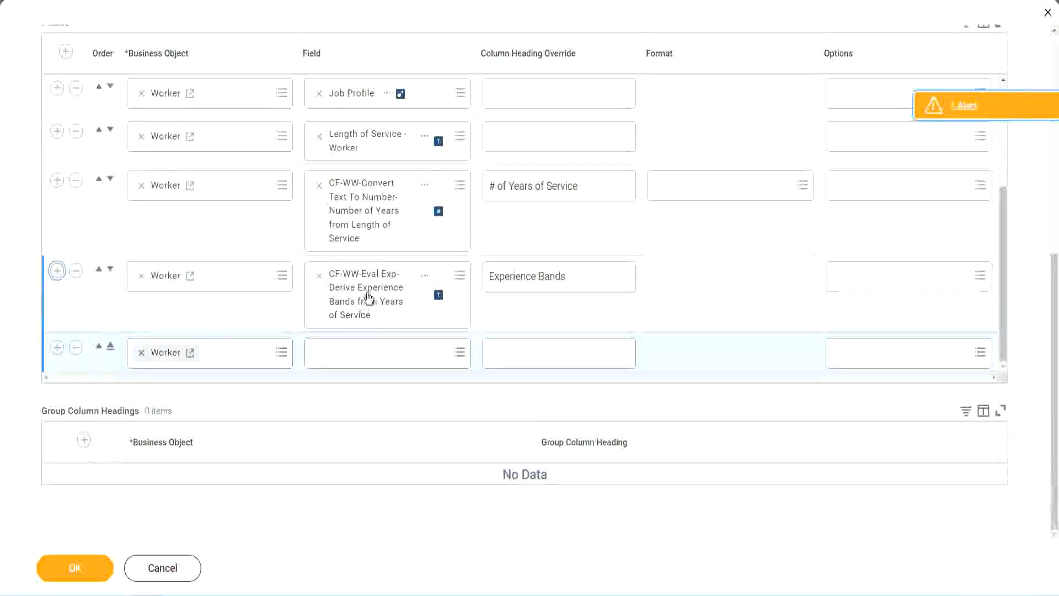
right_click(369, 296)
left_click(399, 354)
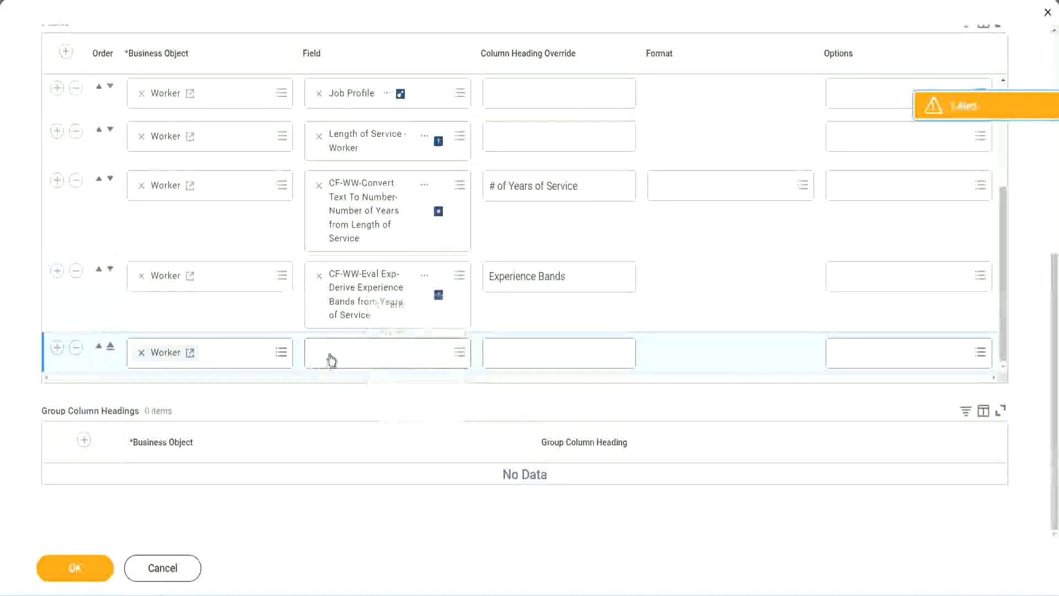
Search the new row's field for "CF-WW-Eval Exp Band" and select "CF-WW-Eval Exp Band-Determine Experience Bands from Years of Service".
left_click(394, 358)
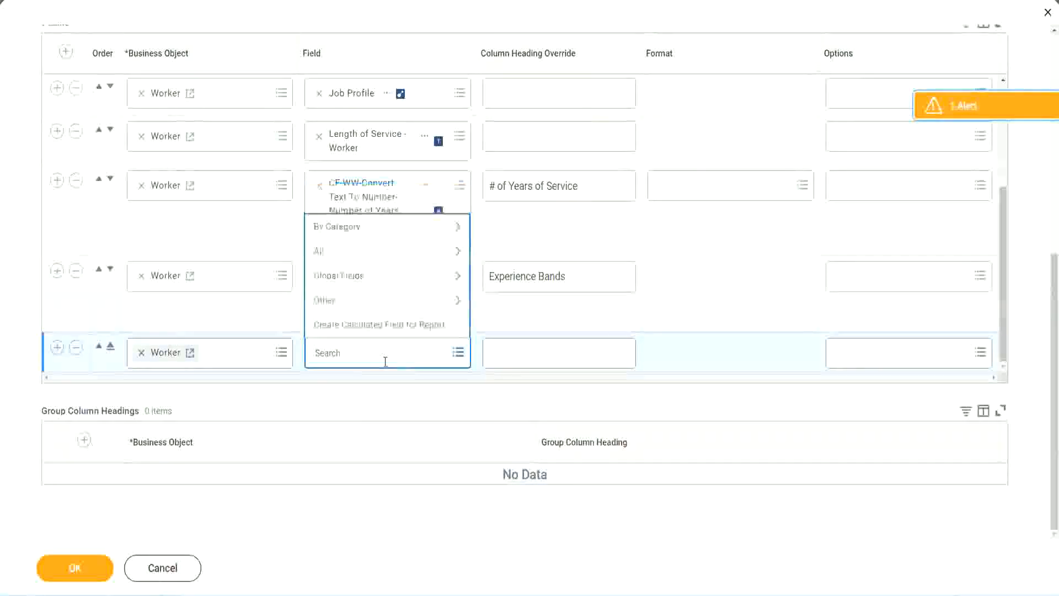
key("ctrl+v")
key("ctrl+a")
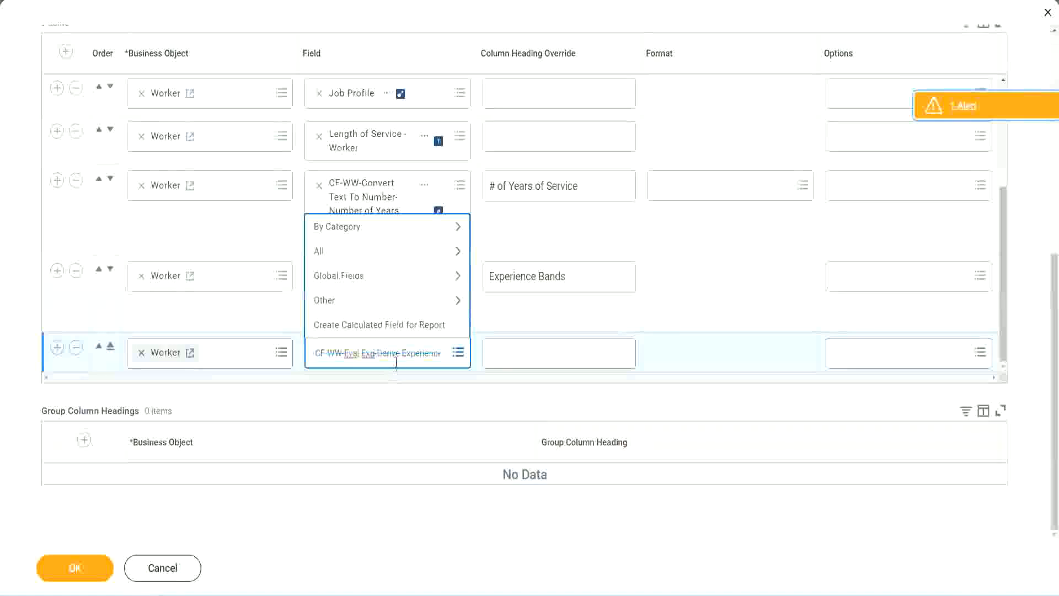
type("Band")
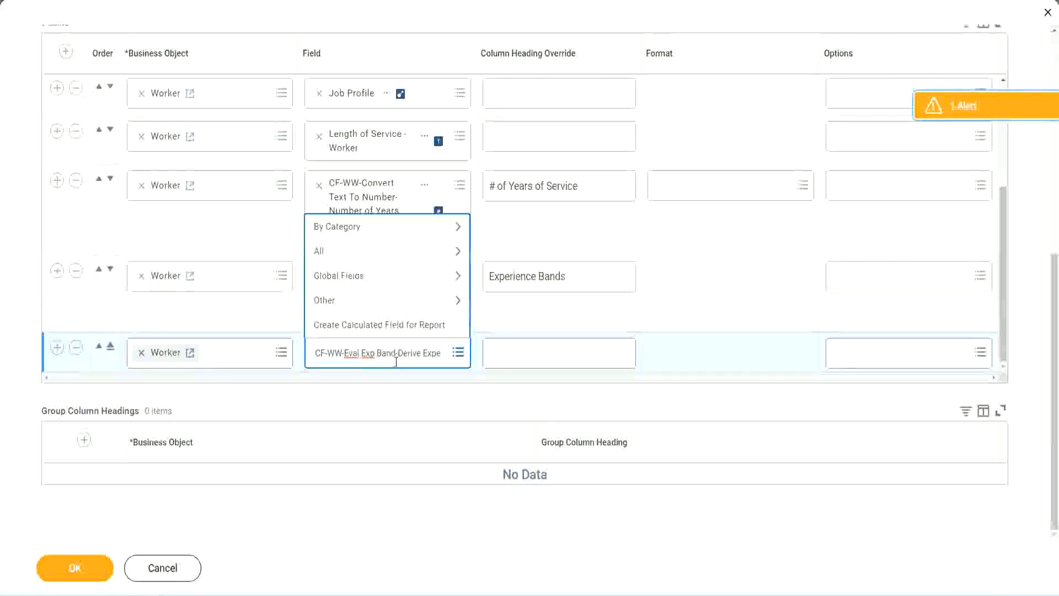
key("Delete")
key("Delete")
key("Delete")
key("Delete")
key("Delete")
key("Delete")
key("Delete")
key("Delete")
key("Delete")
key("Delete")
key("Delete")
key("Delete")
key("Delete")
key("Delete")
key("Delete")
key("Delete")
key("Delete")
key("Delete")
key("Delete")
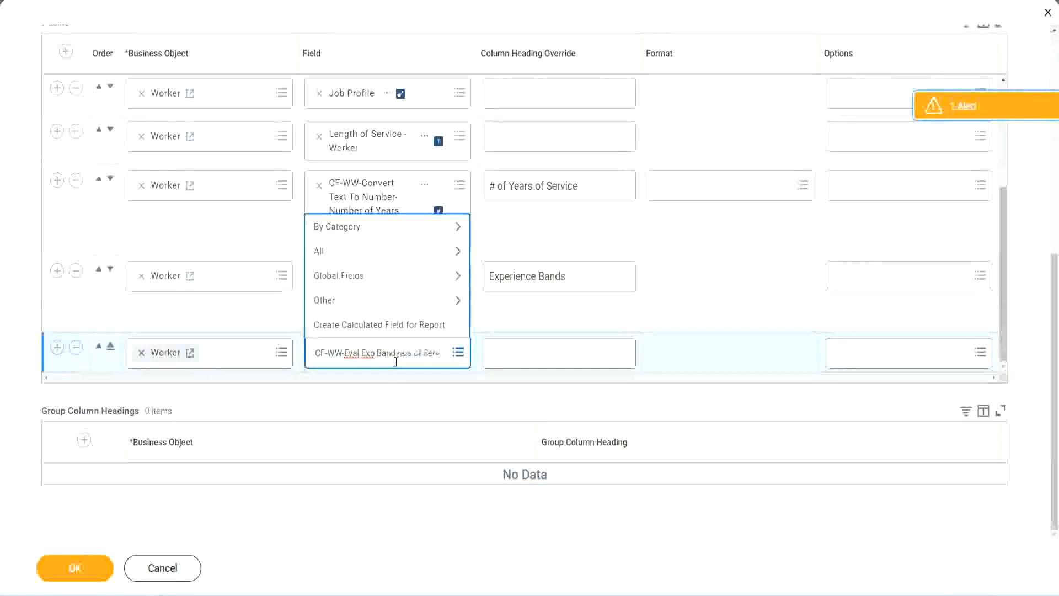
key("Delete")
key("Delete")
key("Delete")
key("Delete")
key("Delete")
key("Delete")
key("Delete")
key("Delete")
key("Delete")
key("Delete")
key("Delete")
key("Delete")
key("Delete")
key("Delete")
key("Delete")
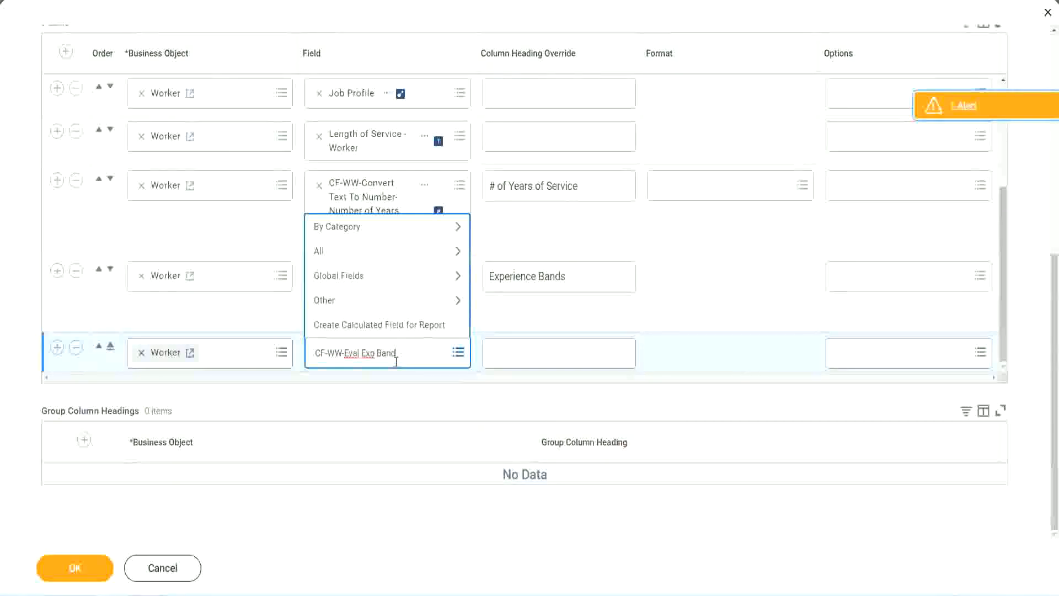
key("Return")
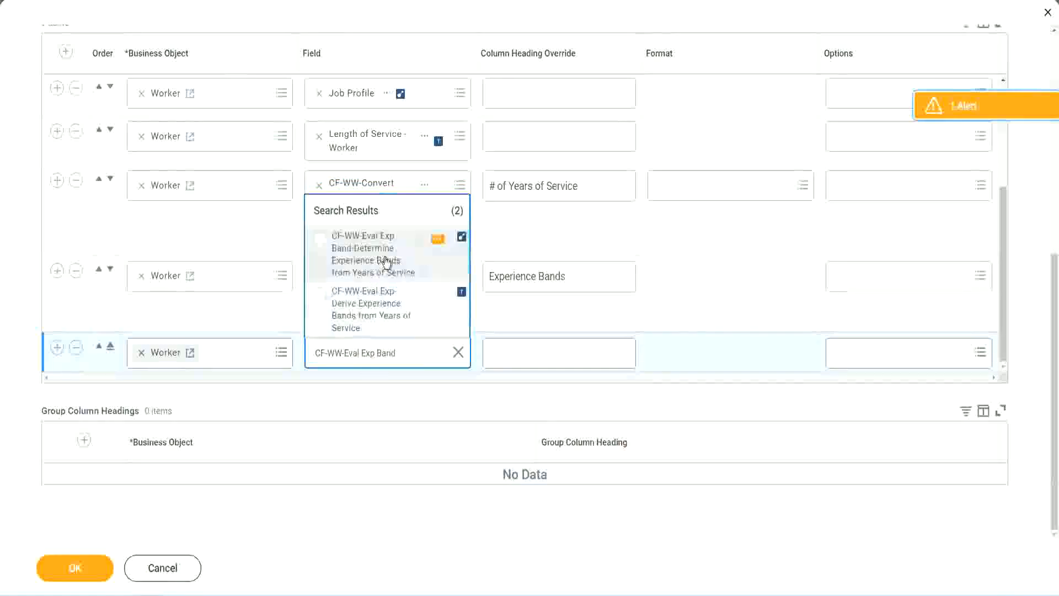
left_click(386, 261)
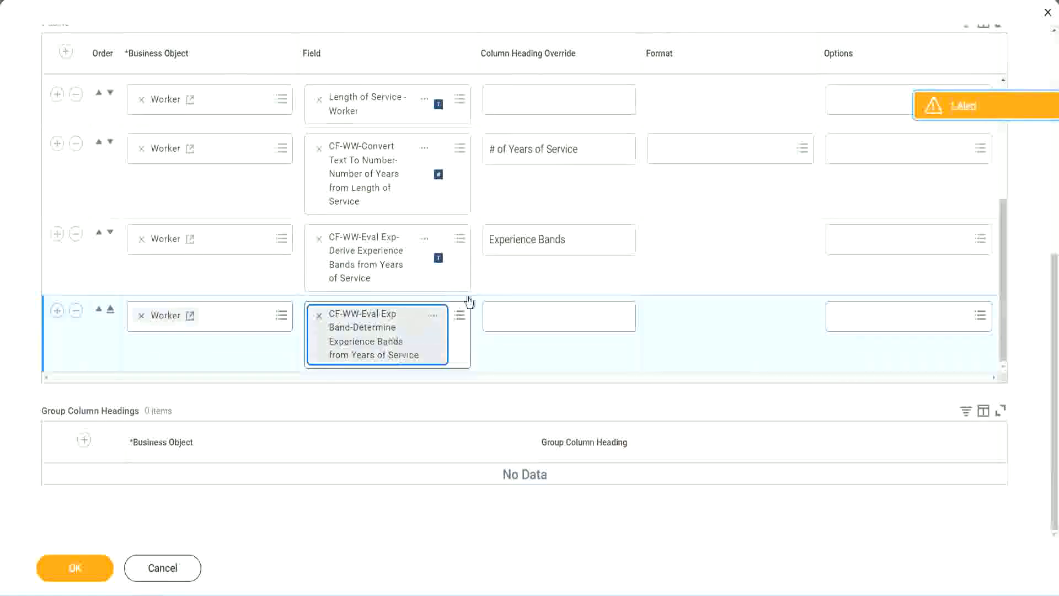
Copy the "Experience Bands" heading override to the new column and extend it to "Experience Bands (Eval Exp Bands)".
triple_click(583, 239)
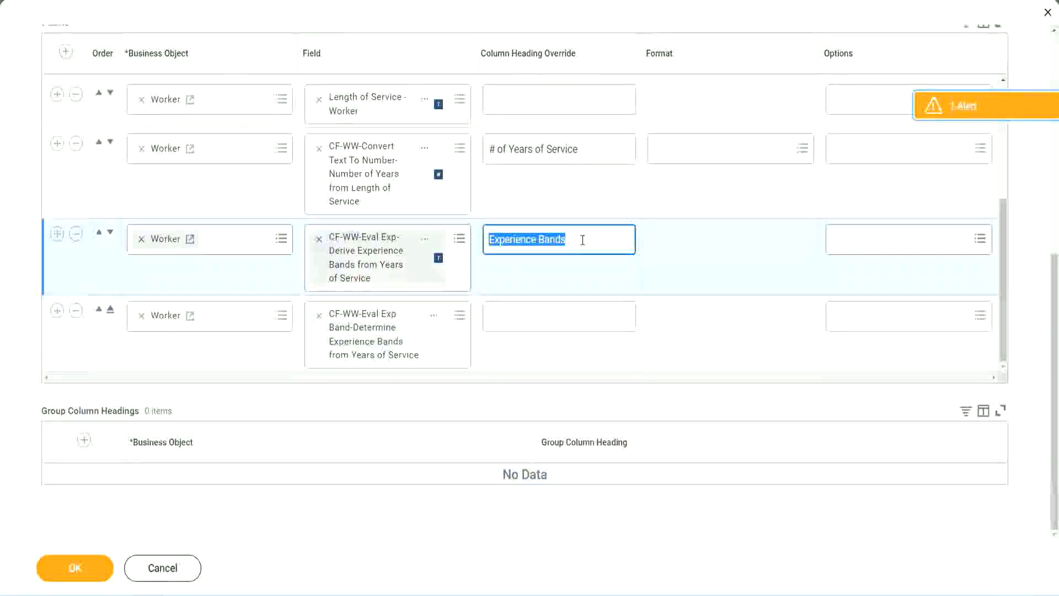
left_click(514, 314)
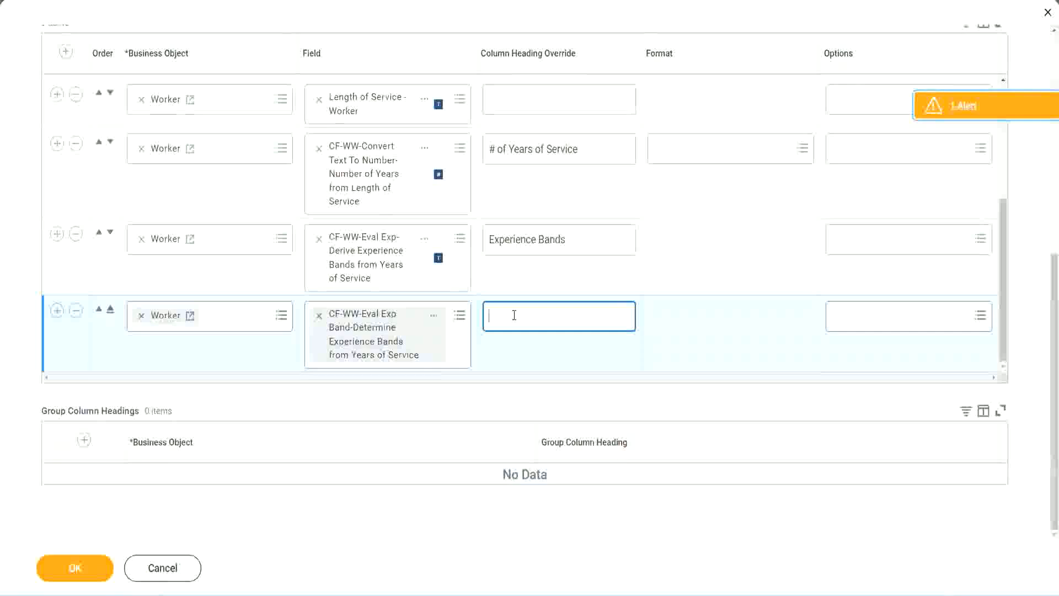
key("ctrl+v")
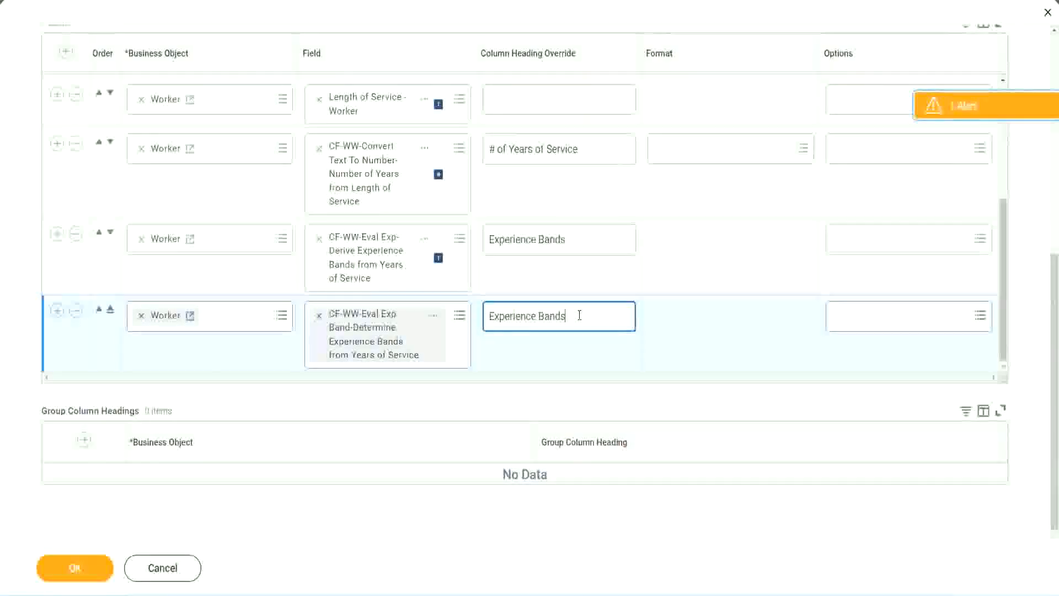
type("(")
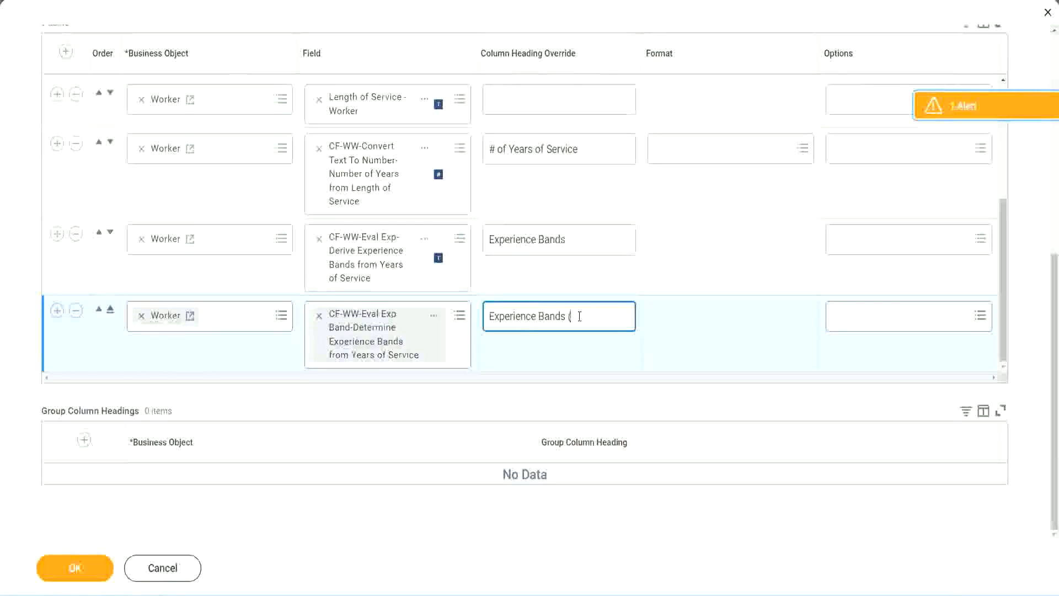
type("Eval Exp")
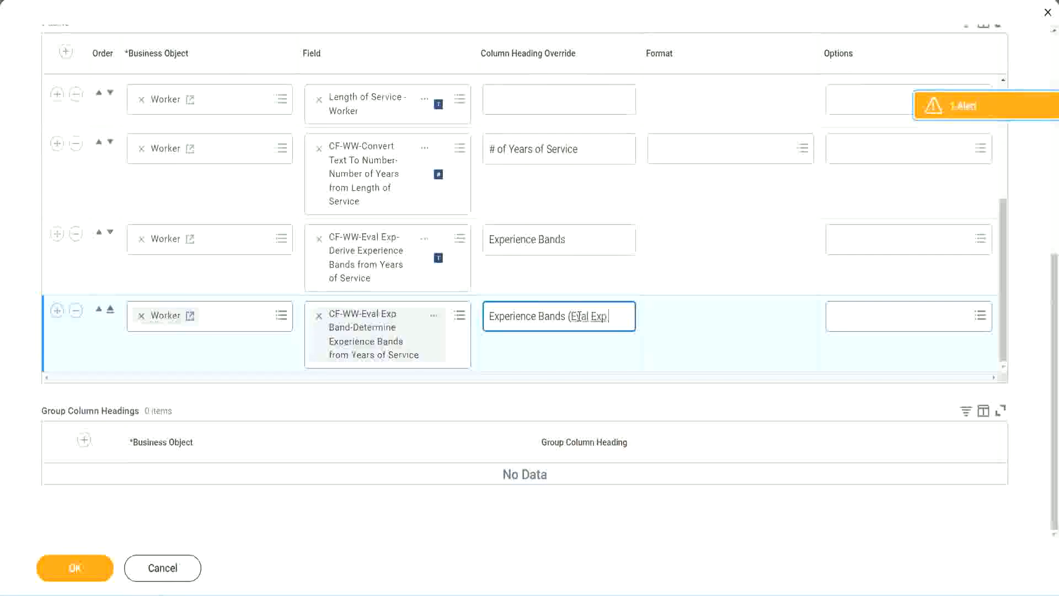
type(" Bands)")
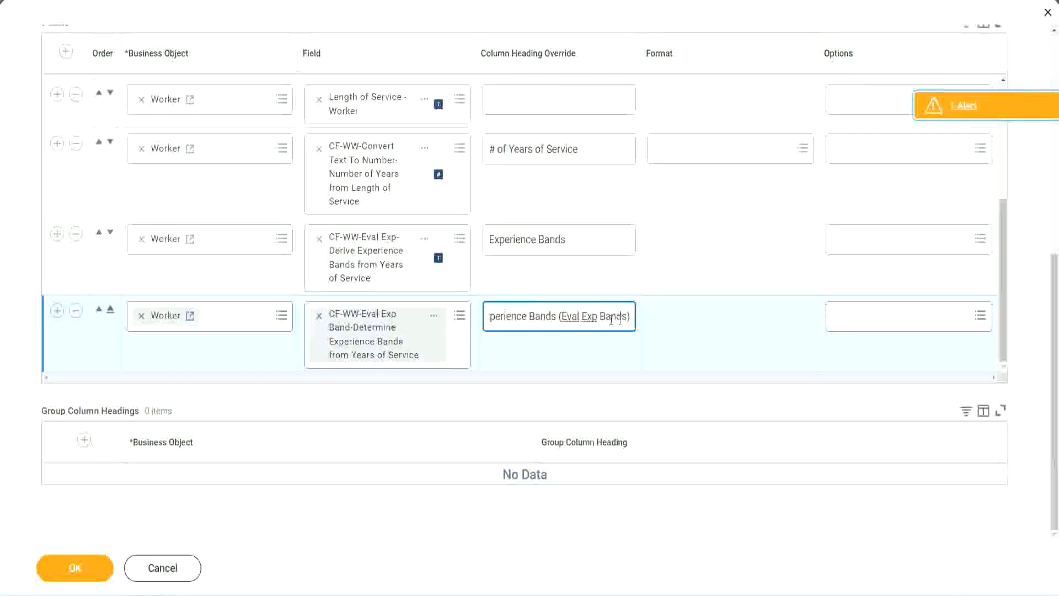
double_click(591, 316)
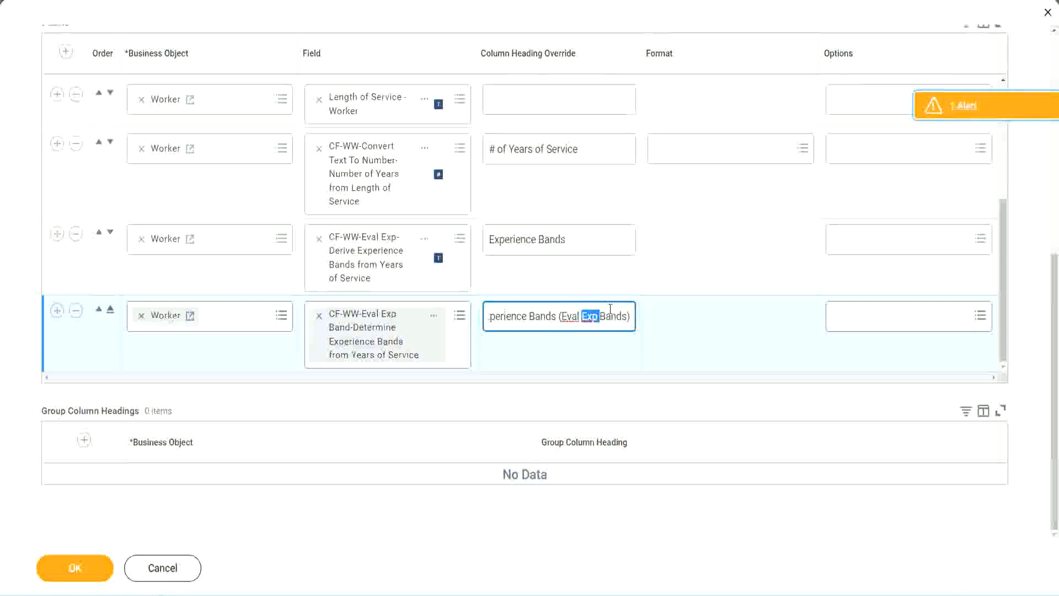
left_click(610, 310)
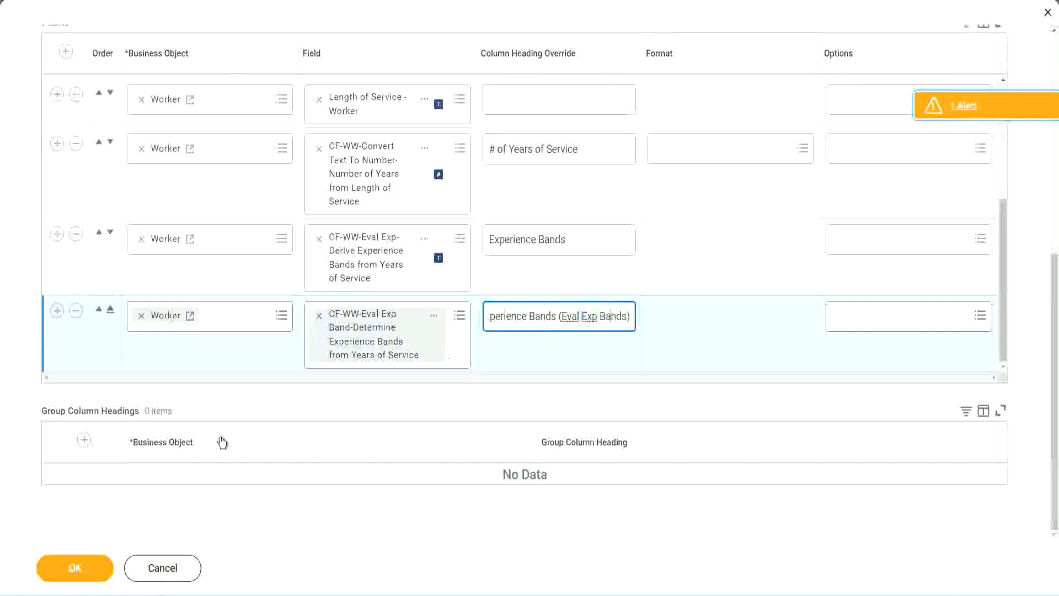
Save the changes to the WW Employee Details report and run it.
left_click(81, 572)
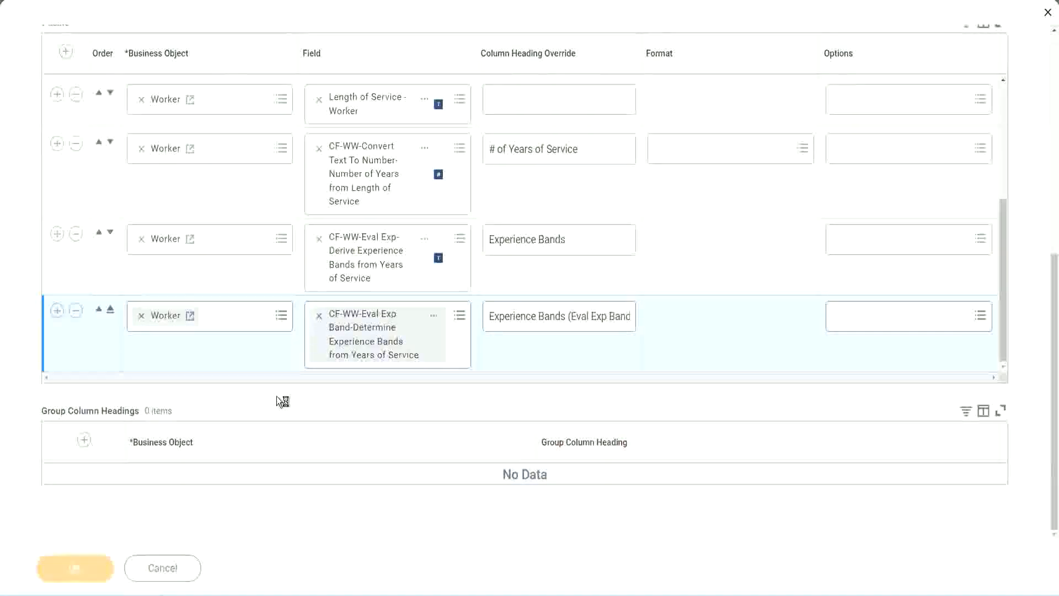
left_click(123, 560)
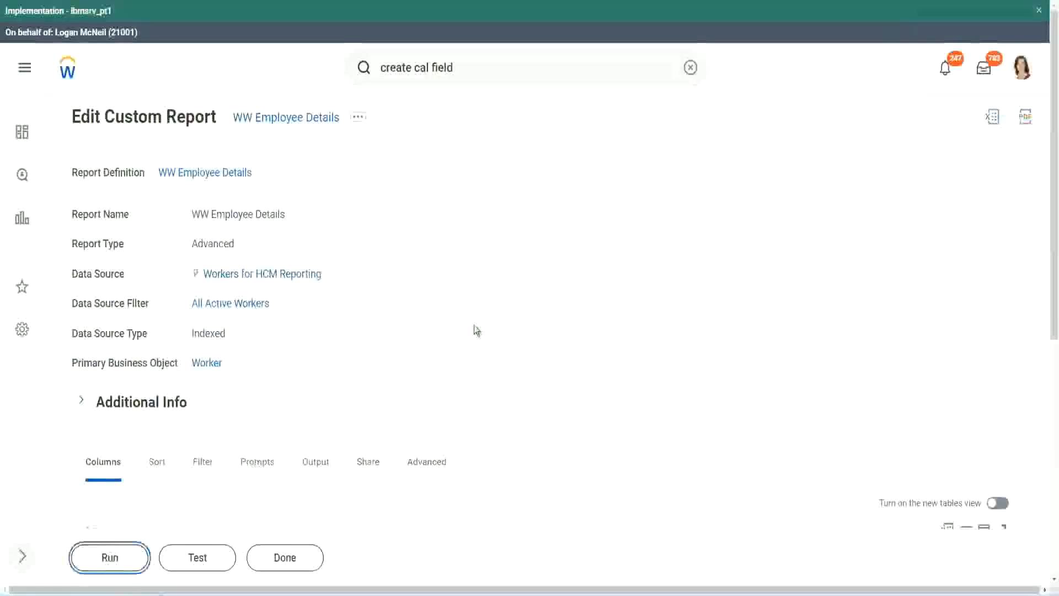